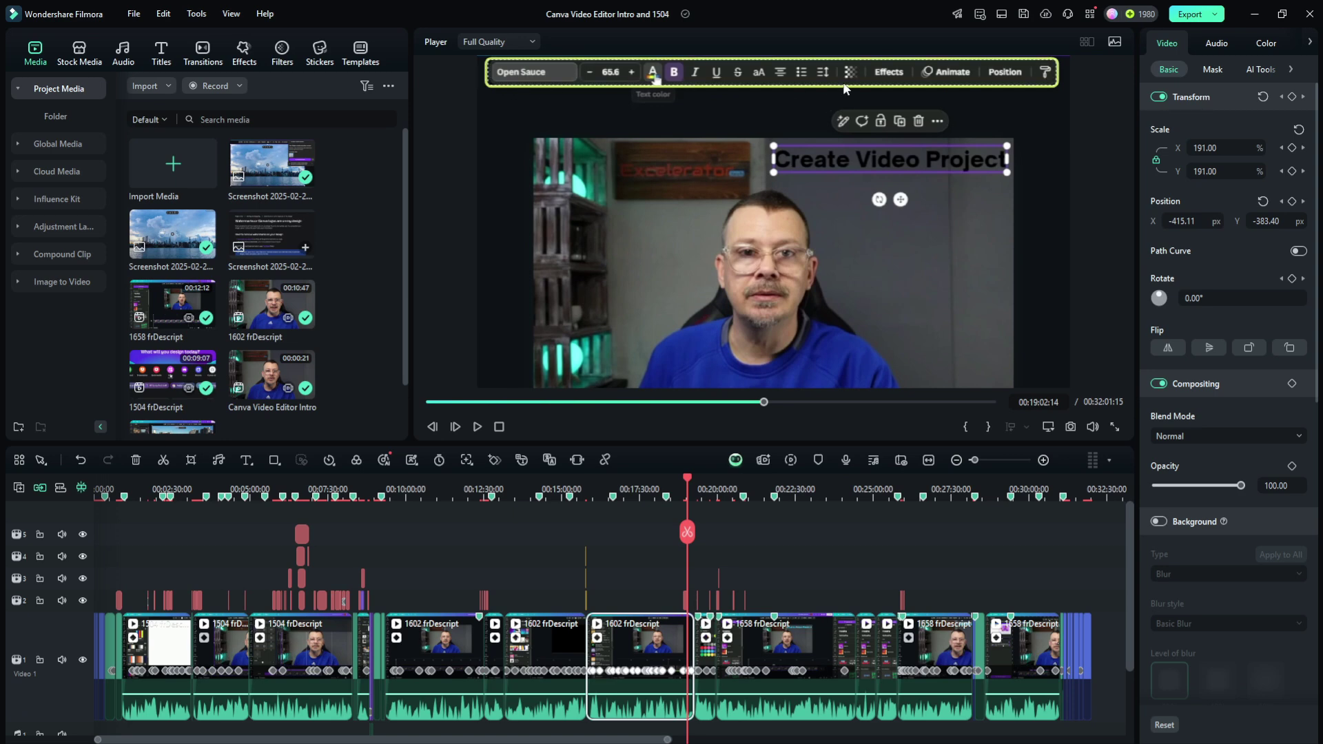
Select the underlying video clip and return the playhead to 00:18:54:17.
left_click(565, 85)
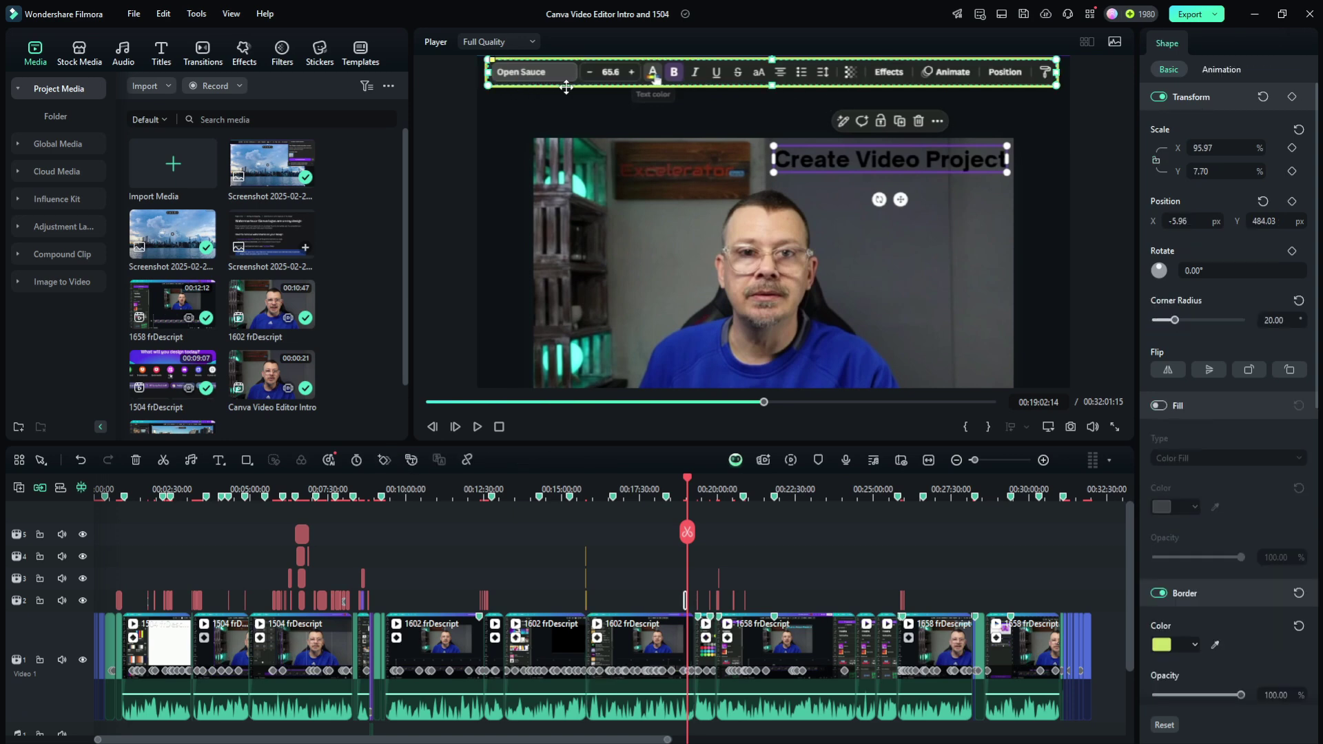
left_click(627, 93)
scroll(370, 551, "up", 10)
left_click_drag(369, 494, 413, 495)
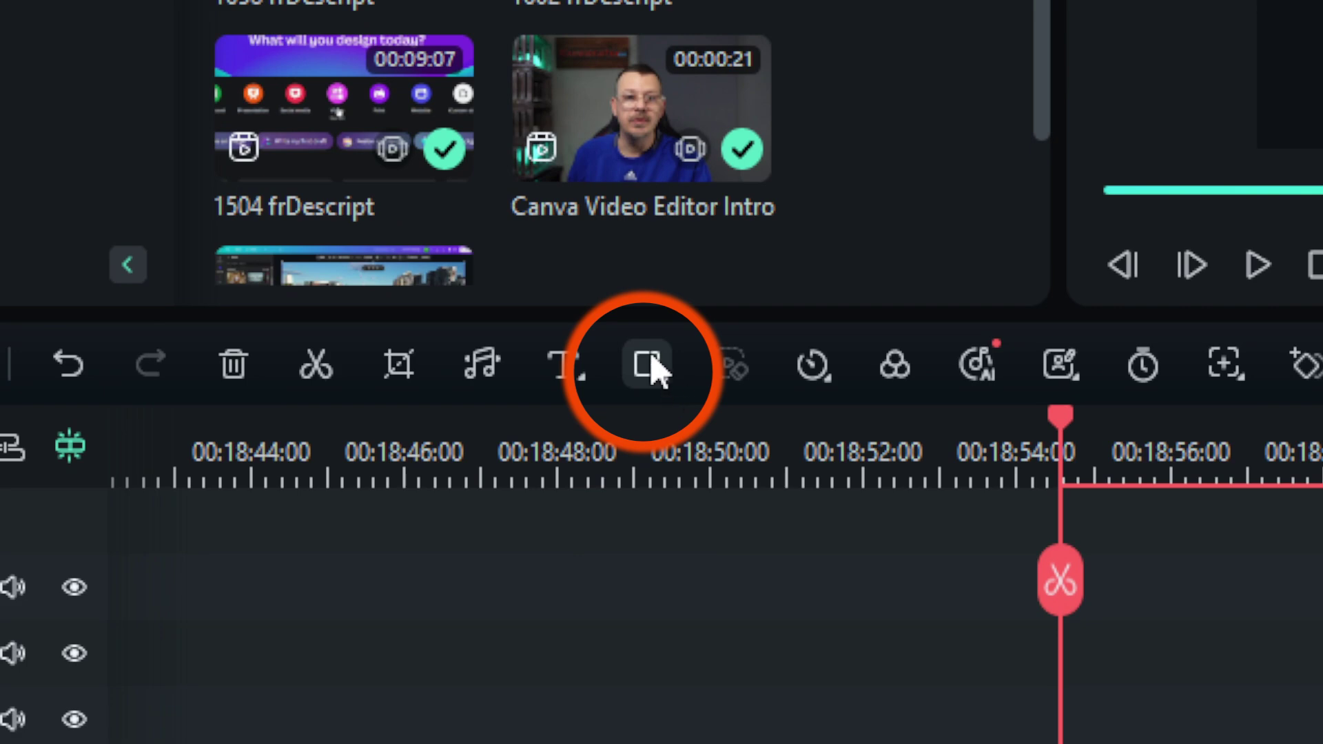
Draw a Rectangle shape on the player over the presenter's face.
left_click(662, 379)
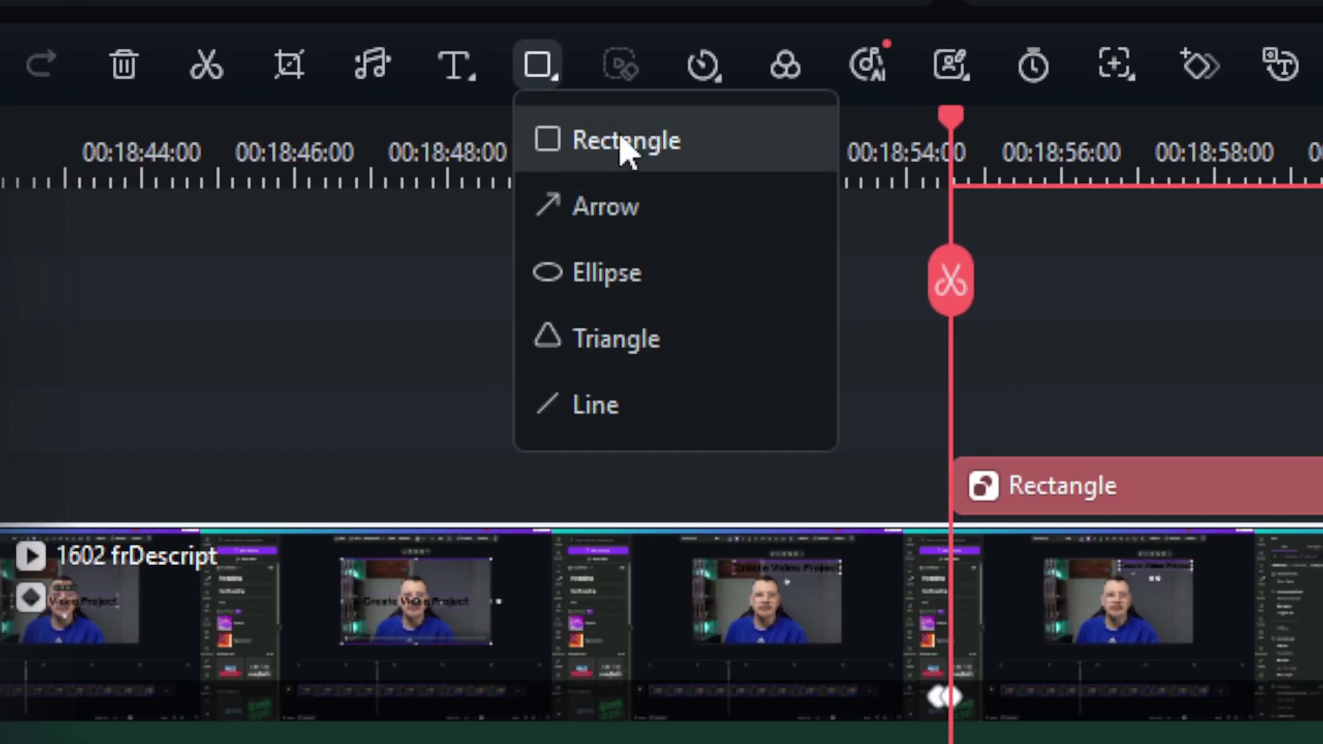
left_click(623, 145)
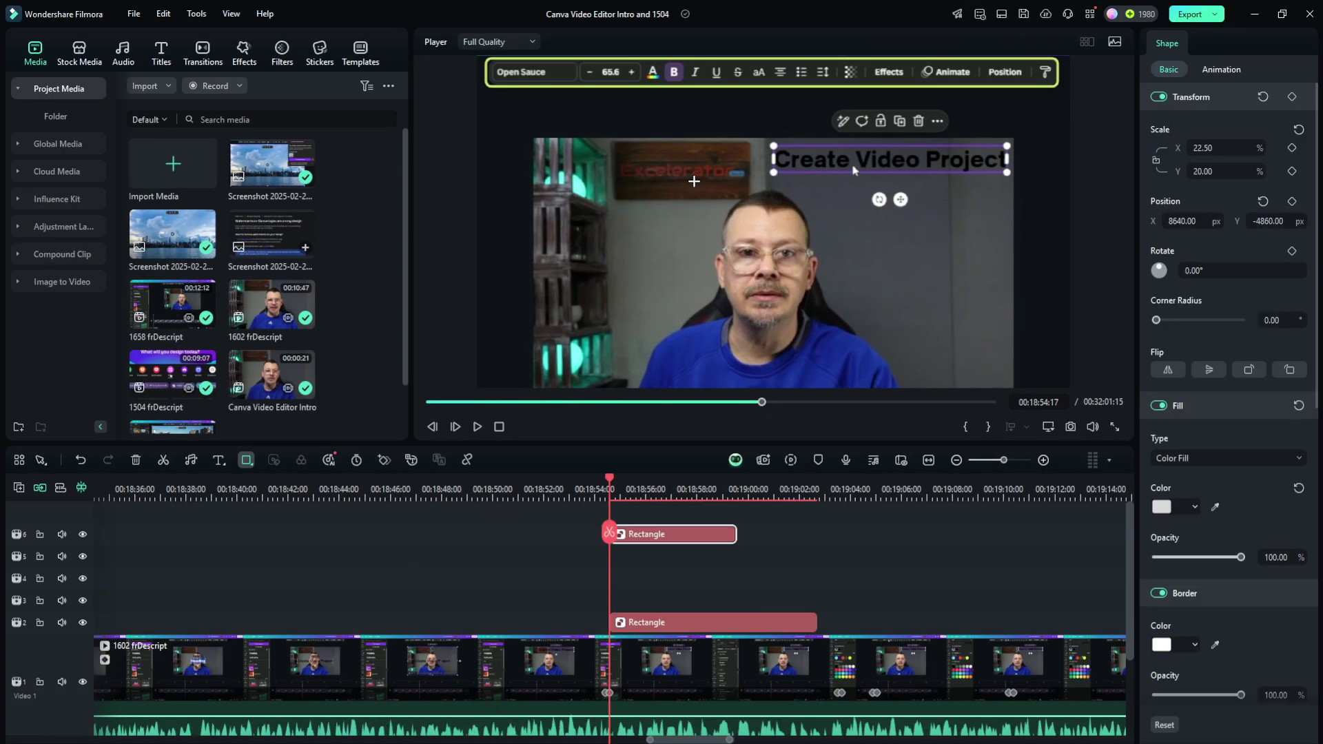
mouse_move(693, 180)
left_mouse_down()
mouse_move(849, 287)
mouse_move(859, 343)
mouse_move(866, 333)
left_mouse_up()
mouse_move(818, 242)
left_mouse_down()
mouse_move(654, 250)
mouse_move(802, 251)
left_mouse_up()
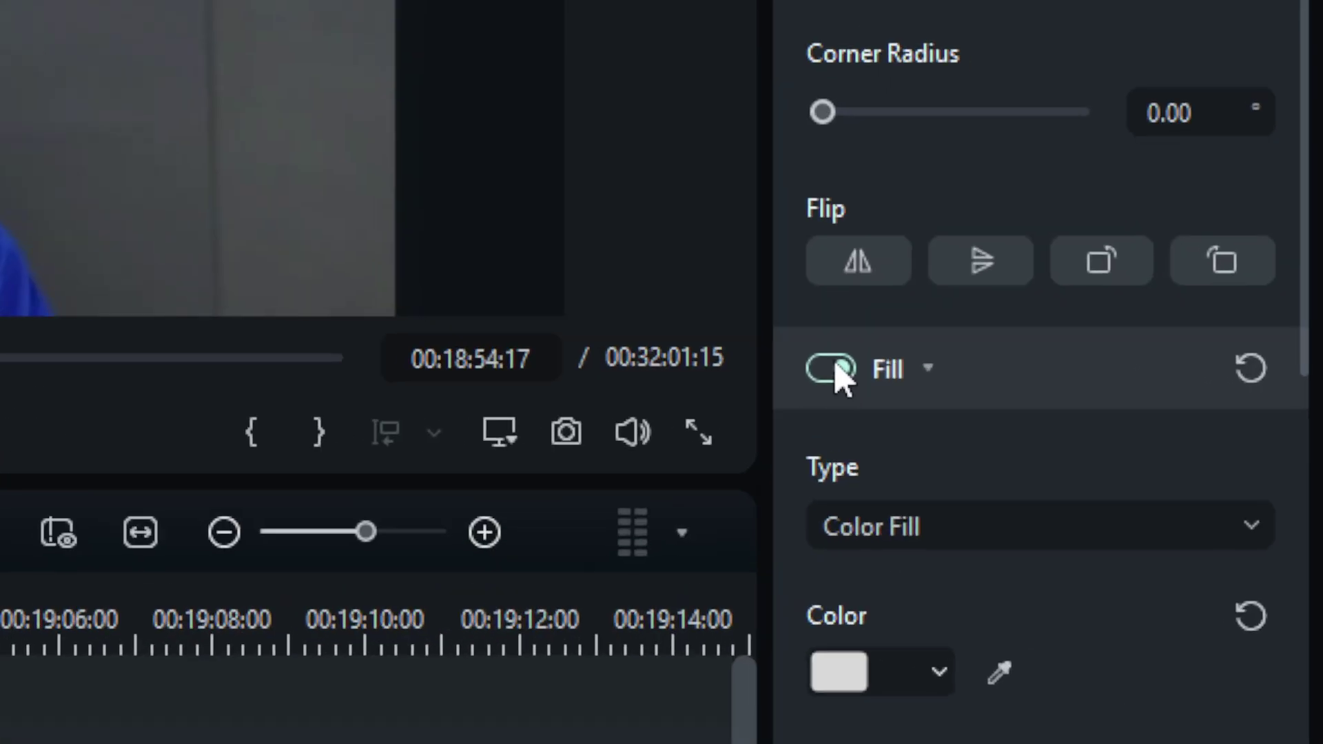
Turn off the rectangle's fill and give it a green border of thickness 10 at full opacity.
left_click(1159, 405)
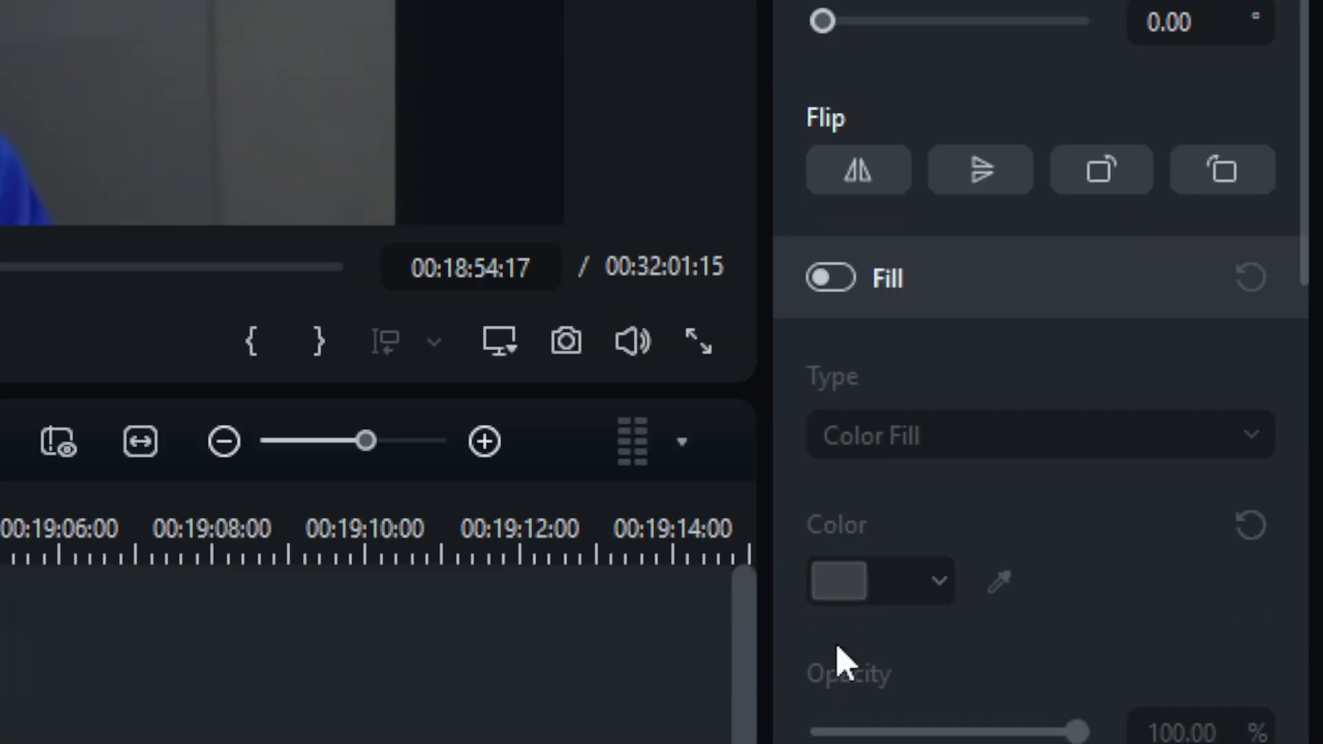
left_click(830, 356)
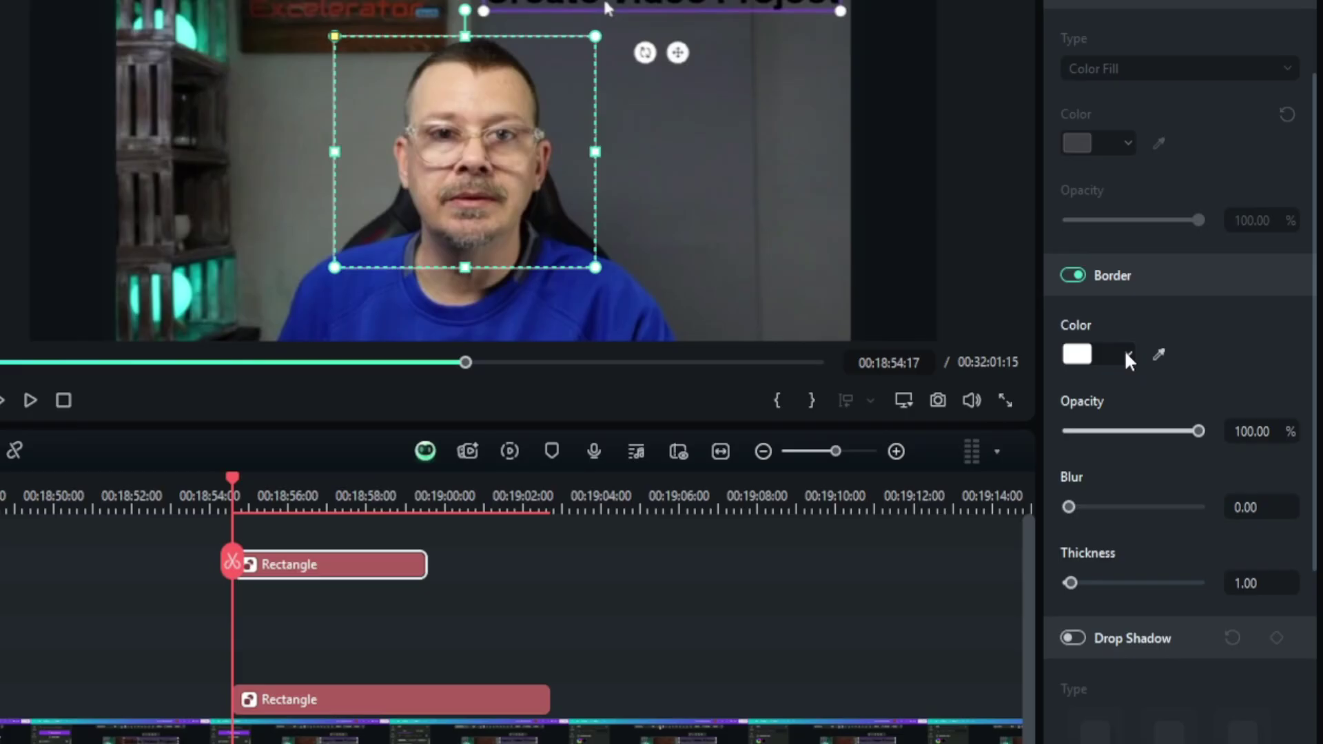
left_click(1126, 354)
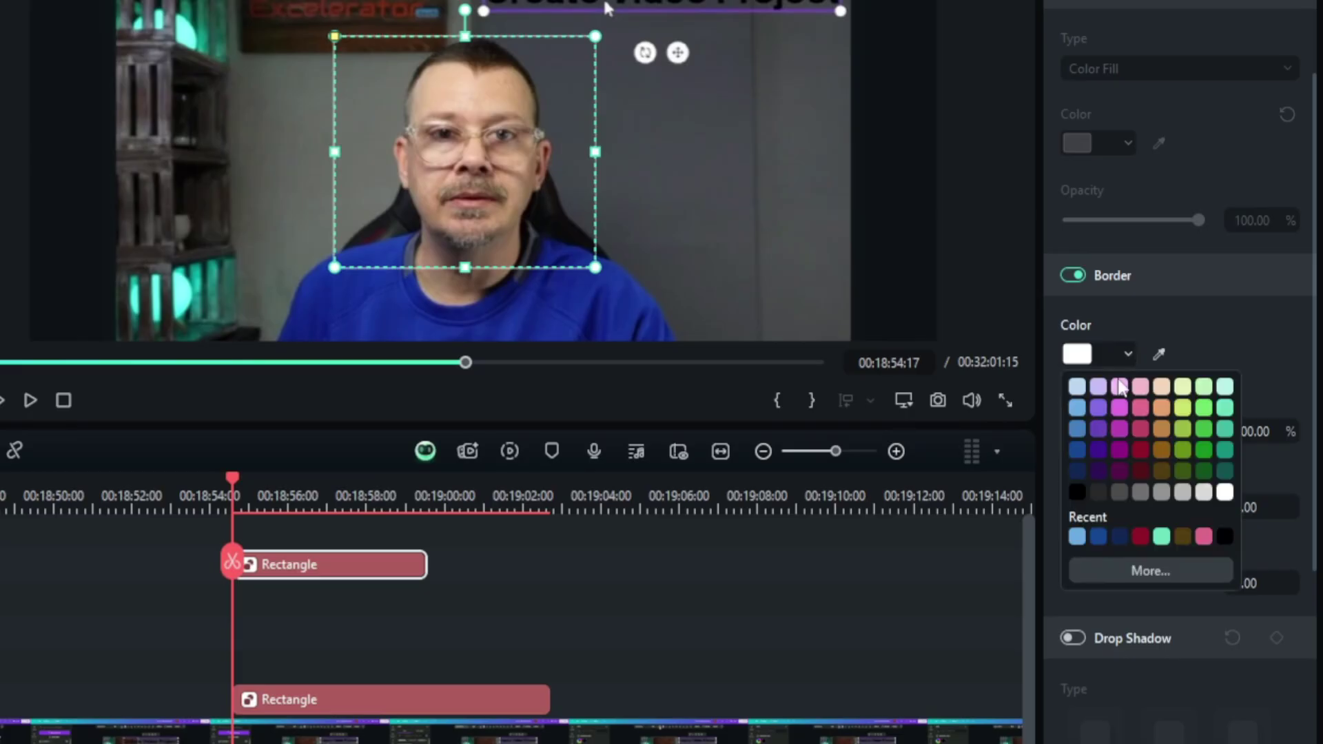
left_click(1209, 428)
left_click_drag(1072, 580, 1091, 585)
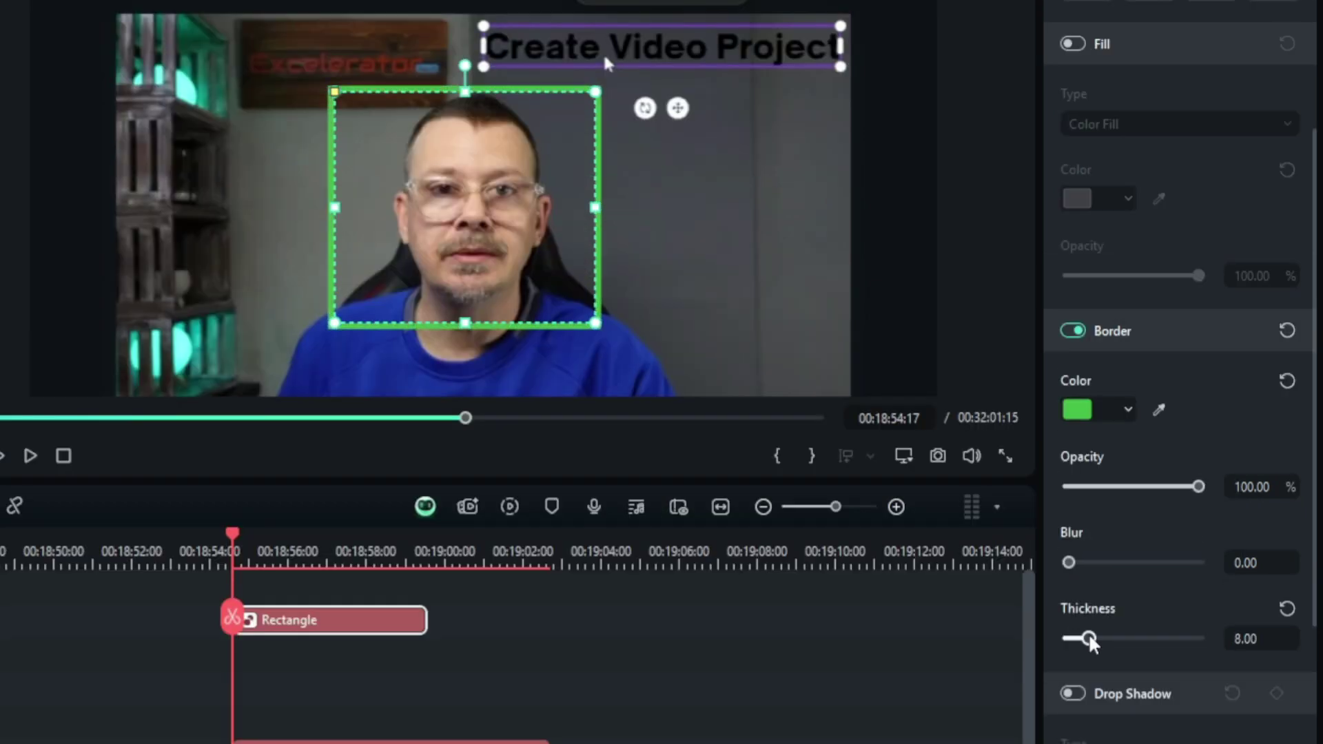
left_click_drag(1090, 641, 1096, 640)
mouse_move(1199, 488)
left_mouse_down()
mouse_move(1107, 488)
mouse_move(1199, 487)
left_mouse_up()
mouse_move(1069, 562)
left_mouse_down()
mouse_move(1240, 541)
mouse_move(1065, 579)
left_mouse_up()
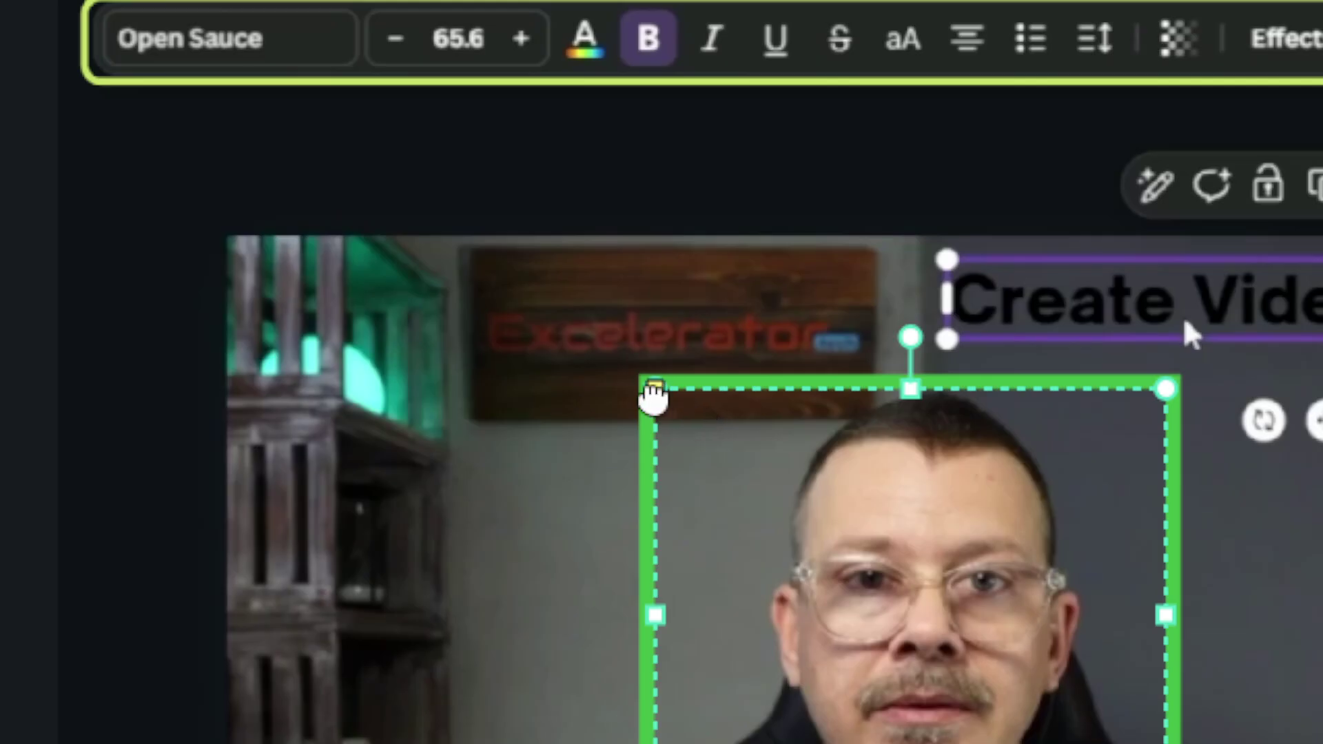
Round the rectangle's corners, extend it downward and slightly right, then deselect it.
mouse_move(653, 396)
left_mouse_down()
mouse_move(696, 393)
mouse_move(673, 393)
left_mouse_up()
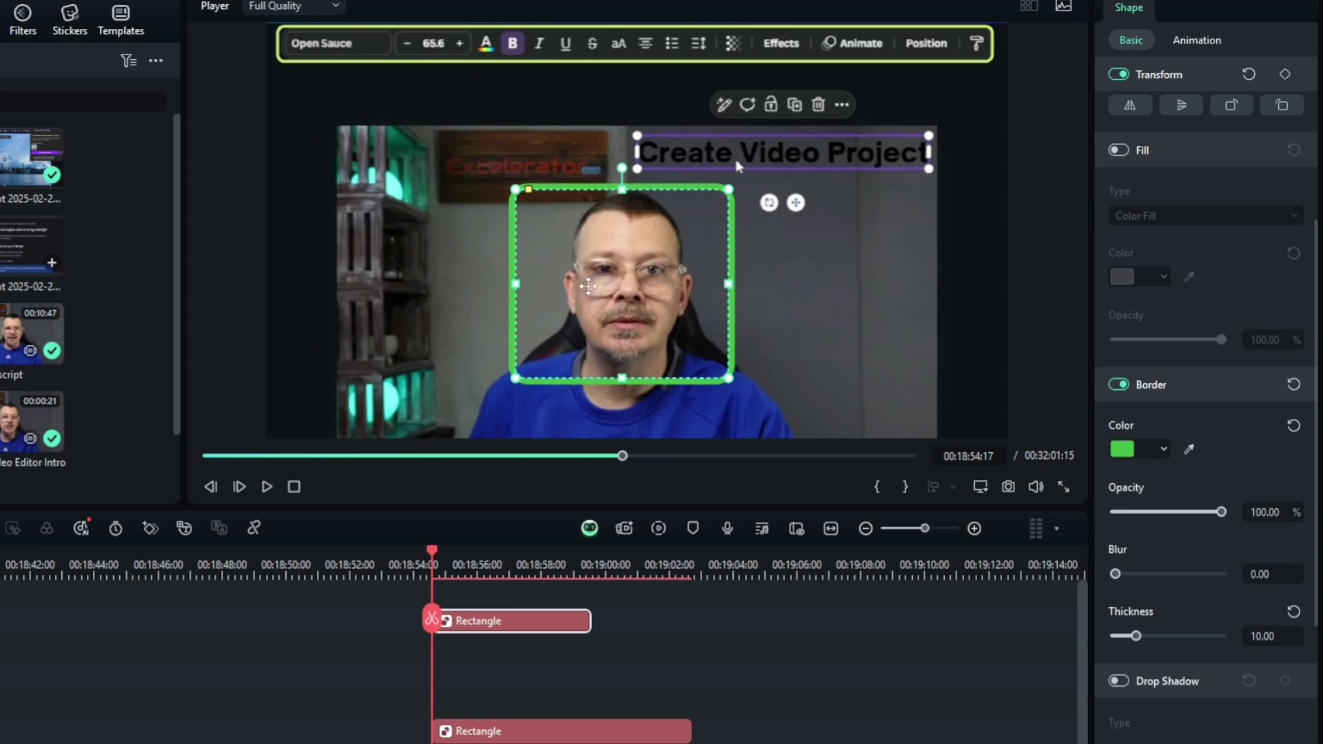
left_click_drag(623, 370, 635, 414)
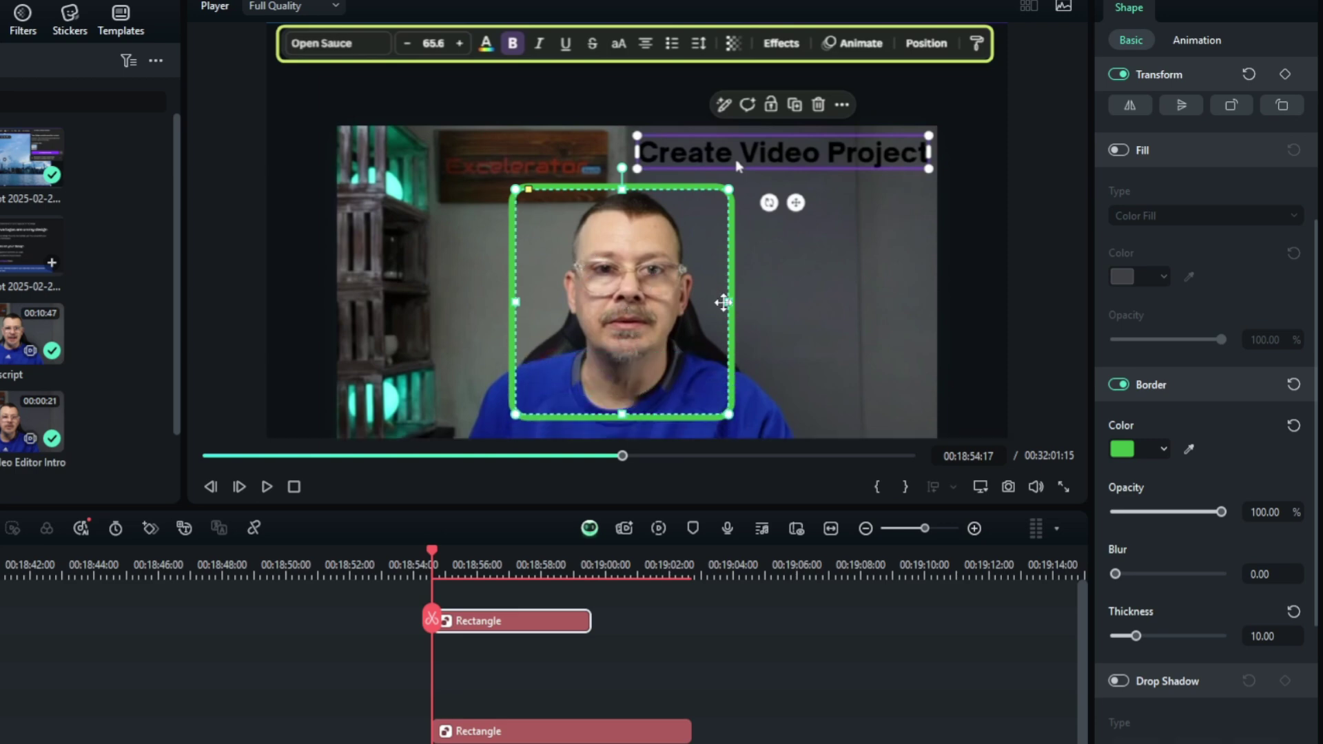
mouse_move(726, 302)
left_mouse_down()
mouse_move(696, 302)
mouse_move(762, 301)
mouse_move(744, 302)
left_mouse_up()
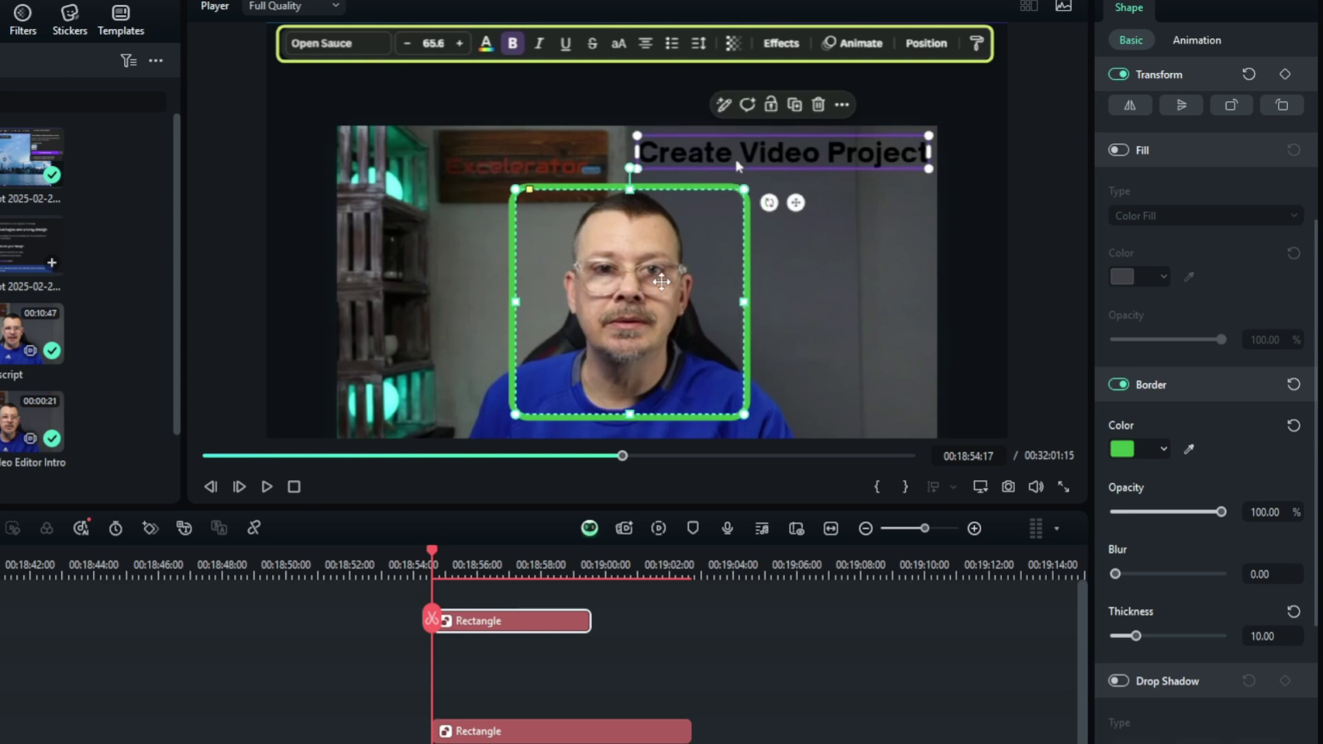
left_click(411, 284)
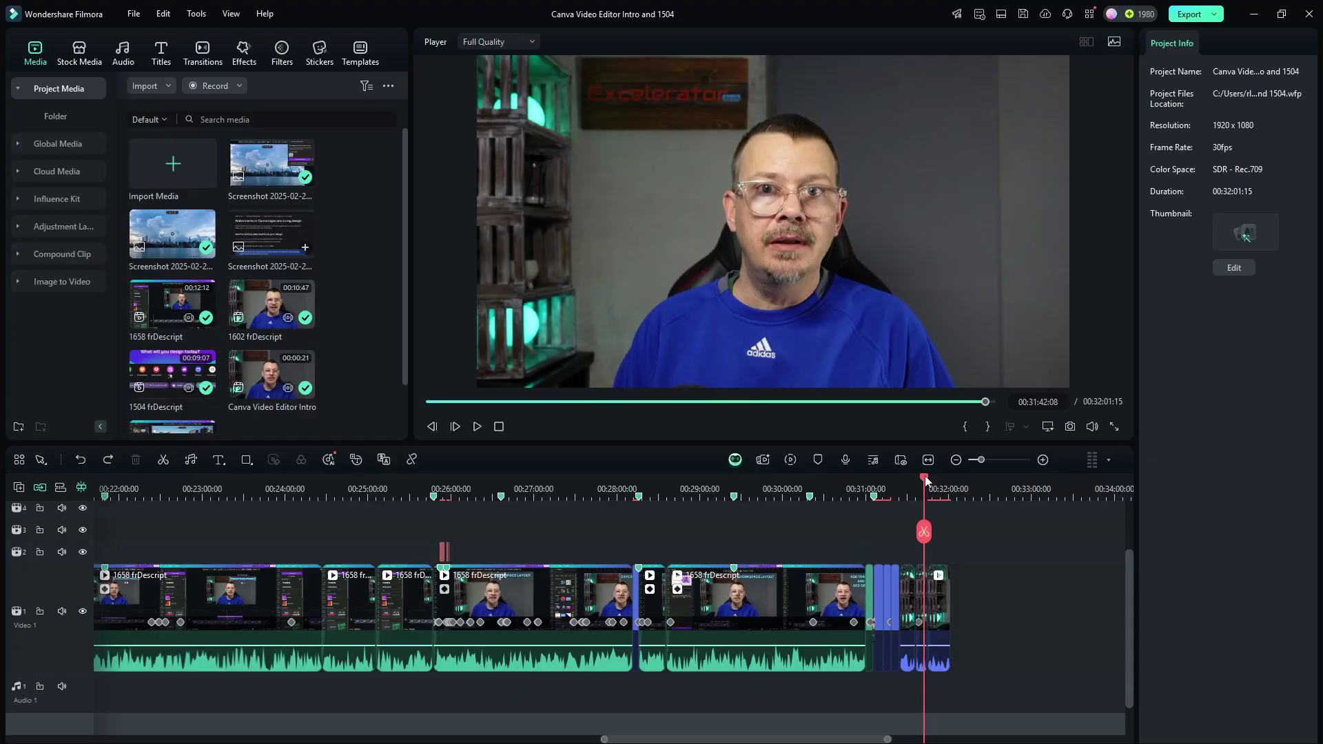
Scrub the timeline from 00:16:30 to 00:29:14 and select the short Video 1 clip near 00:28:12.
left_click_drag(926, 480, 930, 532)
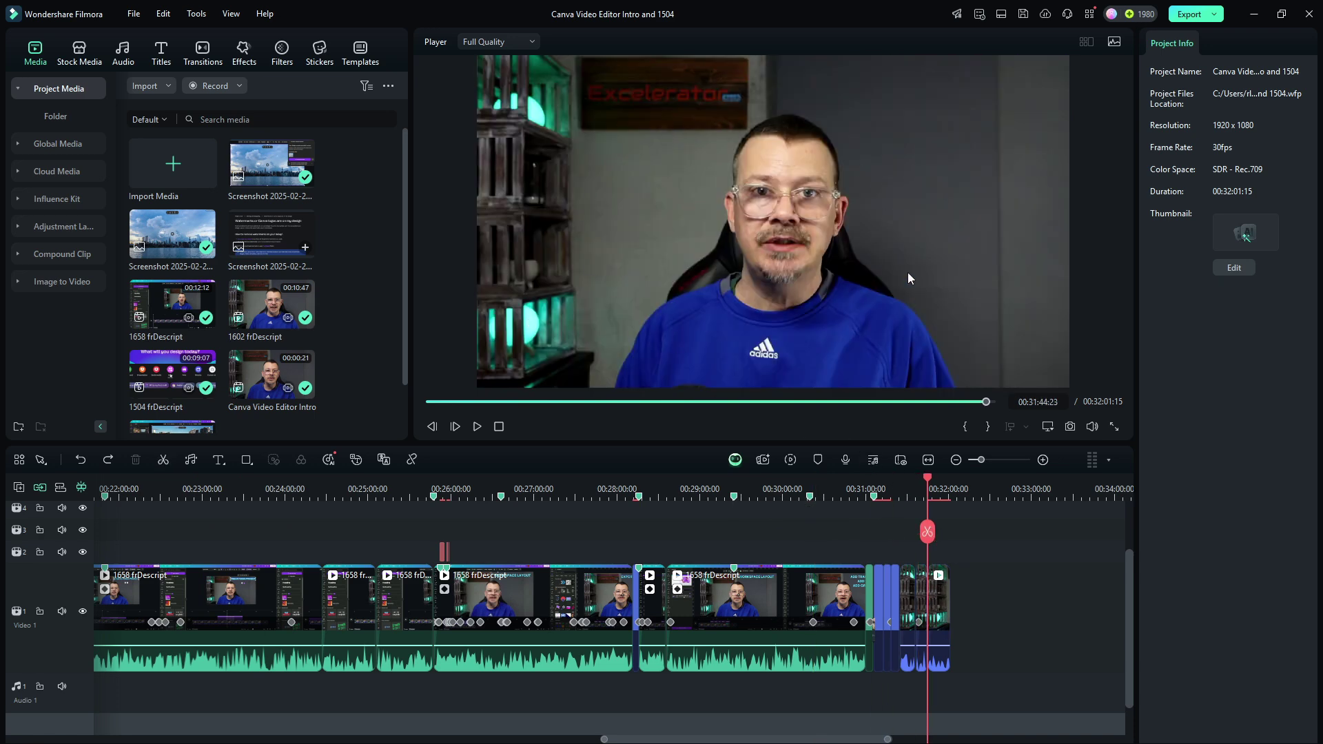
scroll(689, 524, "left", 10)
left_click(682, 480)
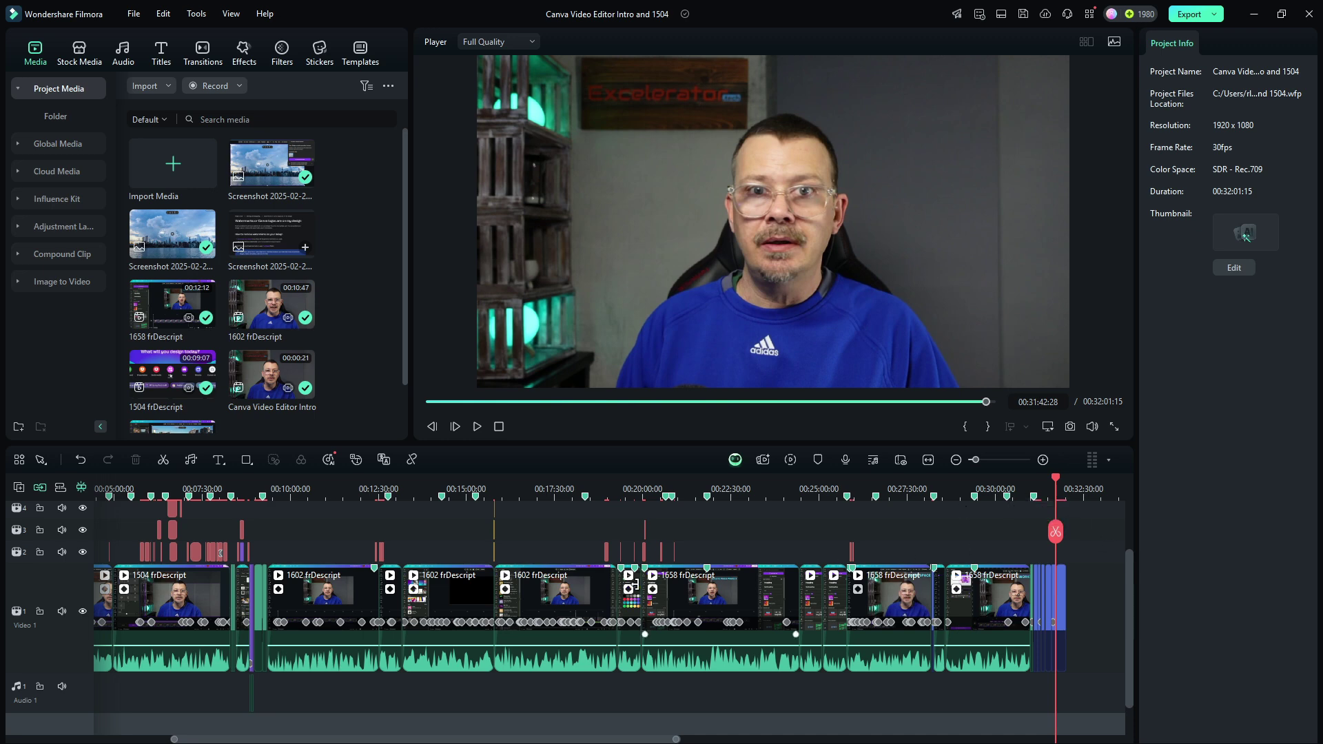
left_click(520, 485)
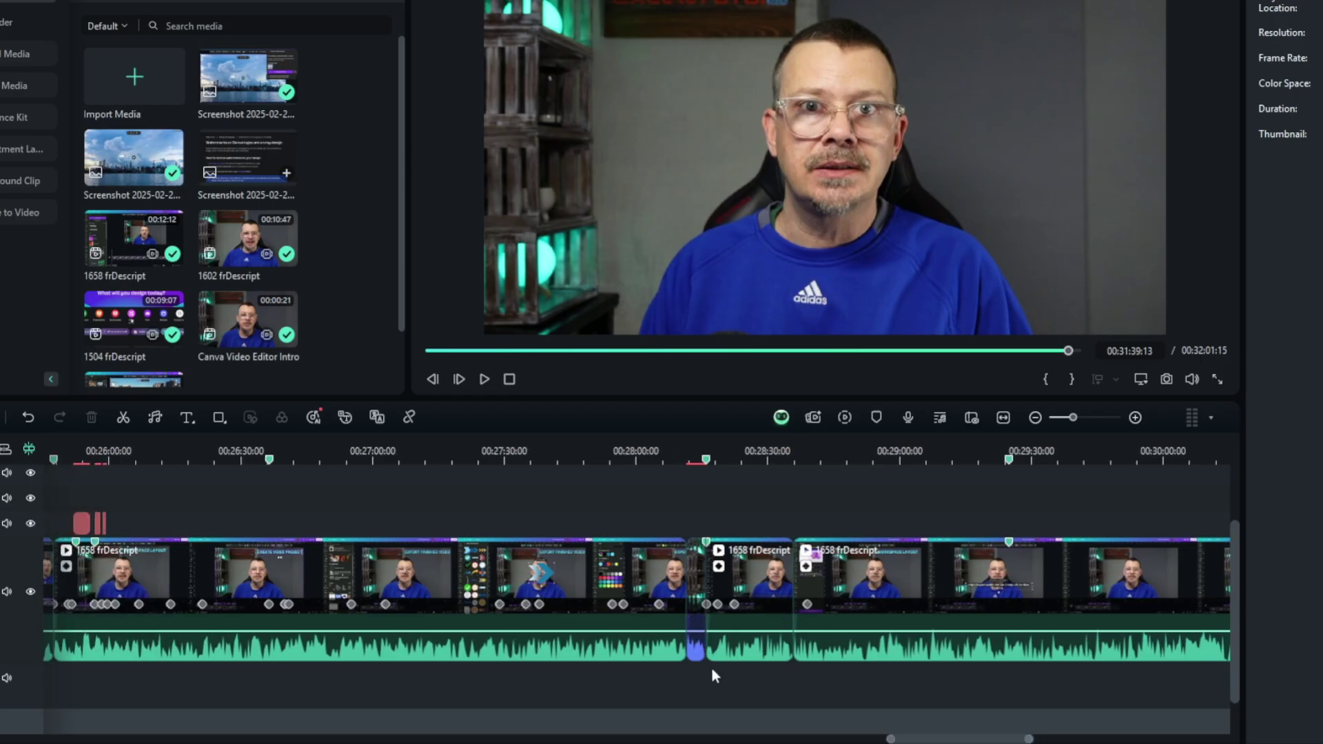
left_click_drag(700, 445, 773, 449)
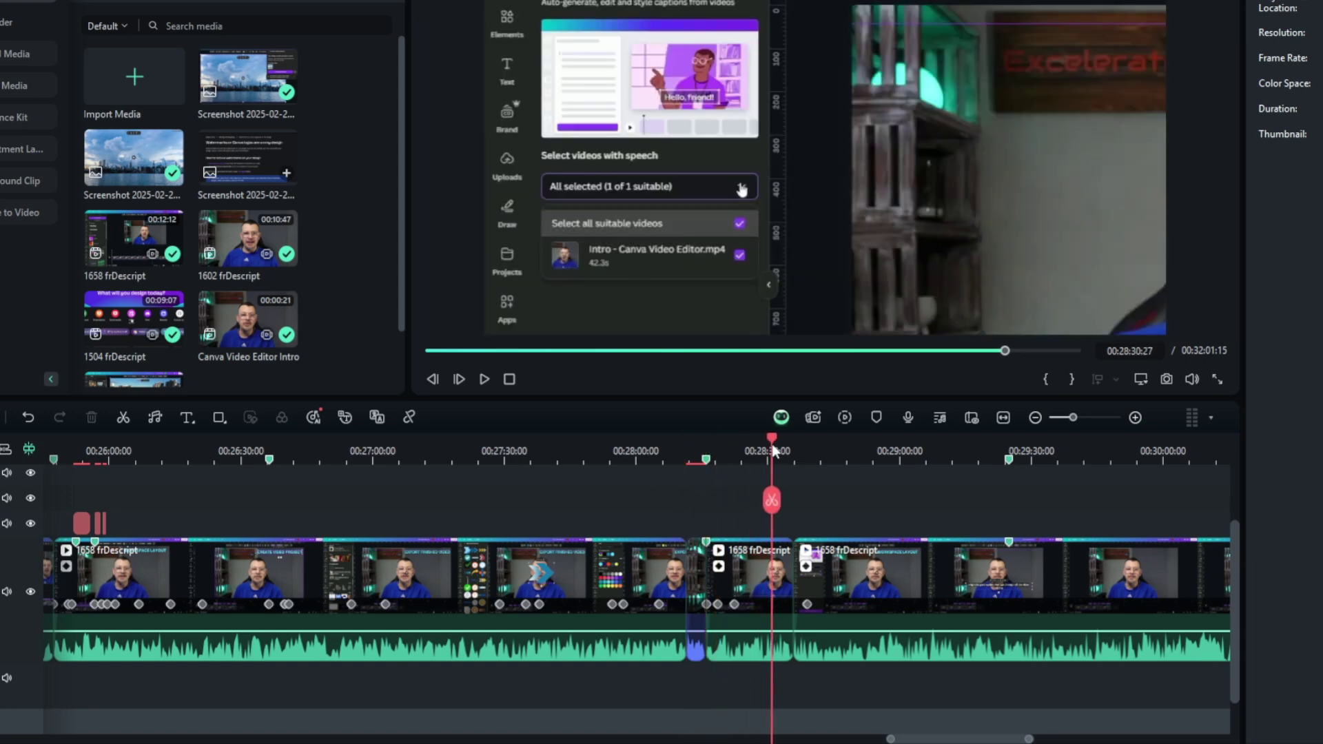
scroll(773, 451, "up", 10)
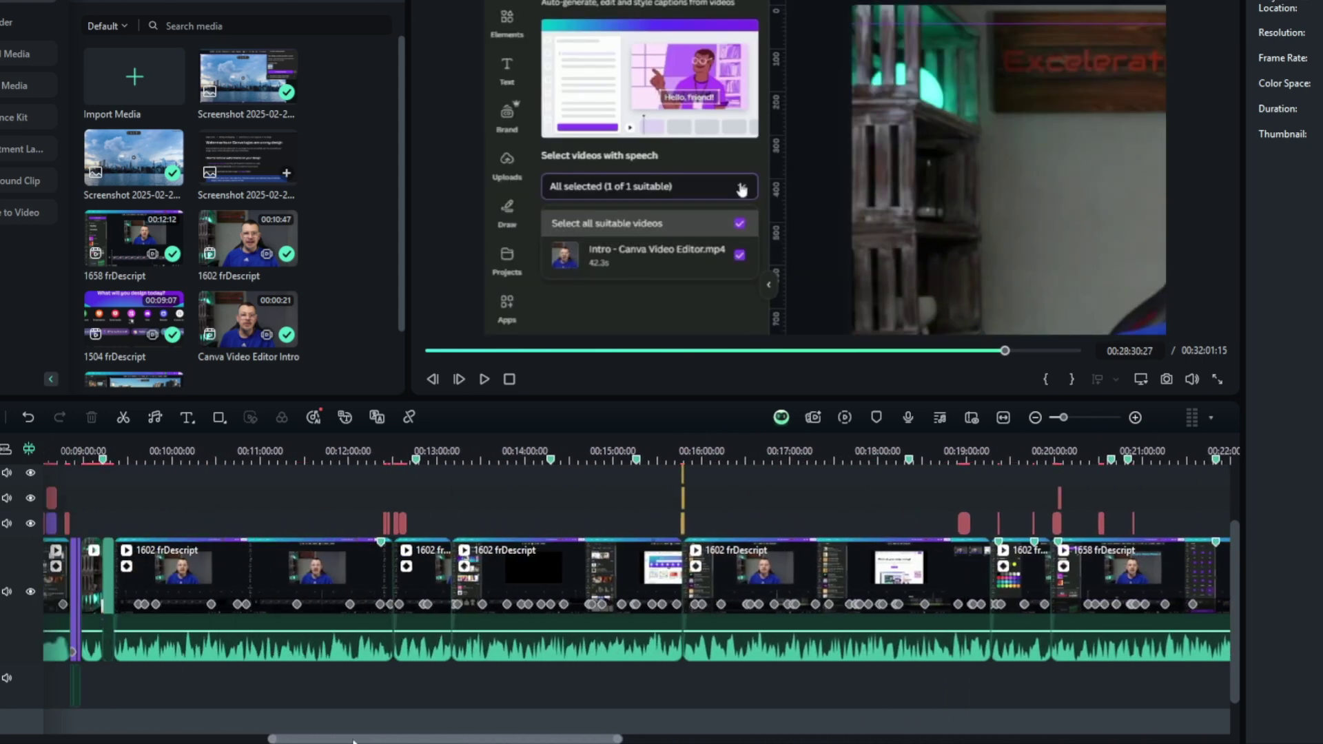
scroll(636, 552, "left", 6)
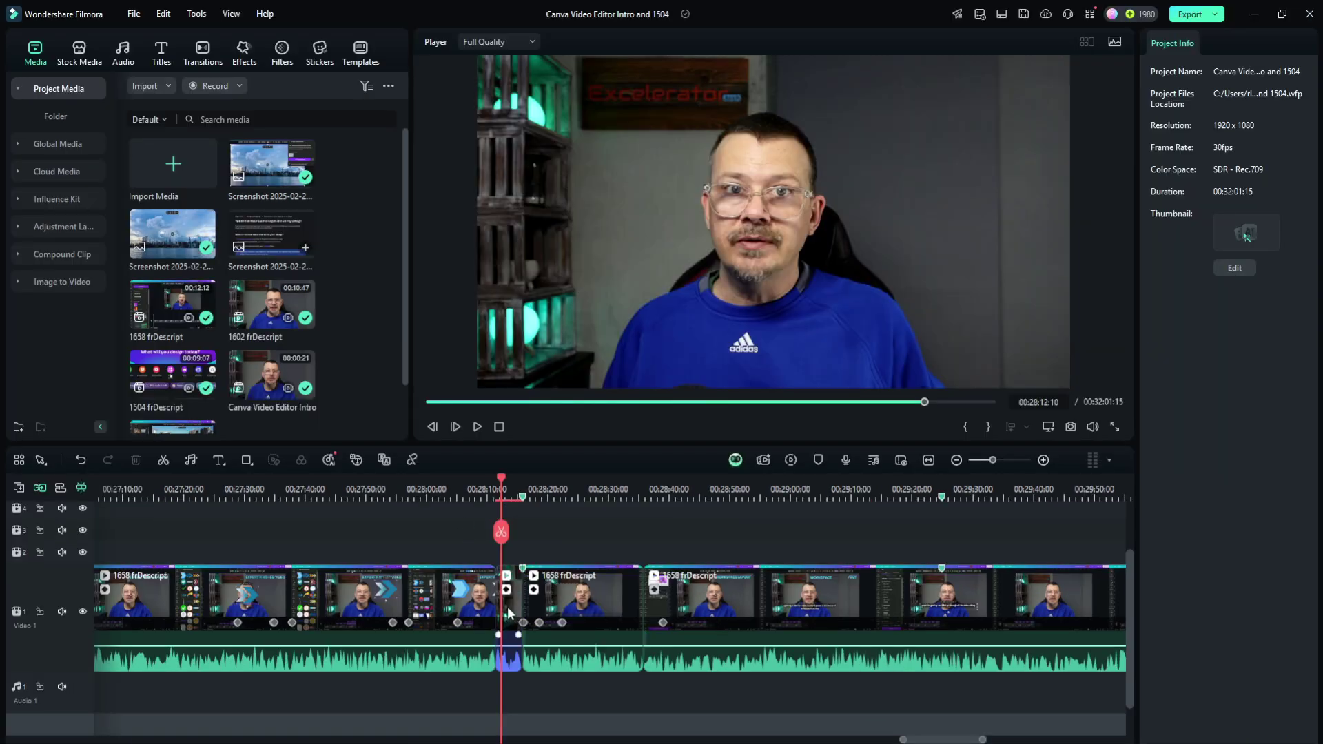
left_click(508, 612)
Select all clips with the same colour mark as the short clip.
right_click(509, 611)
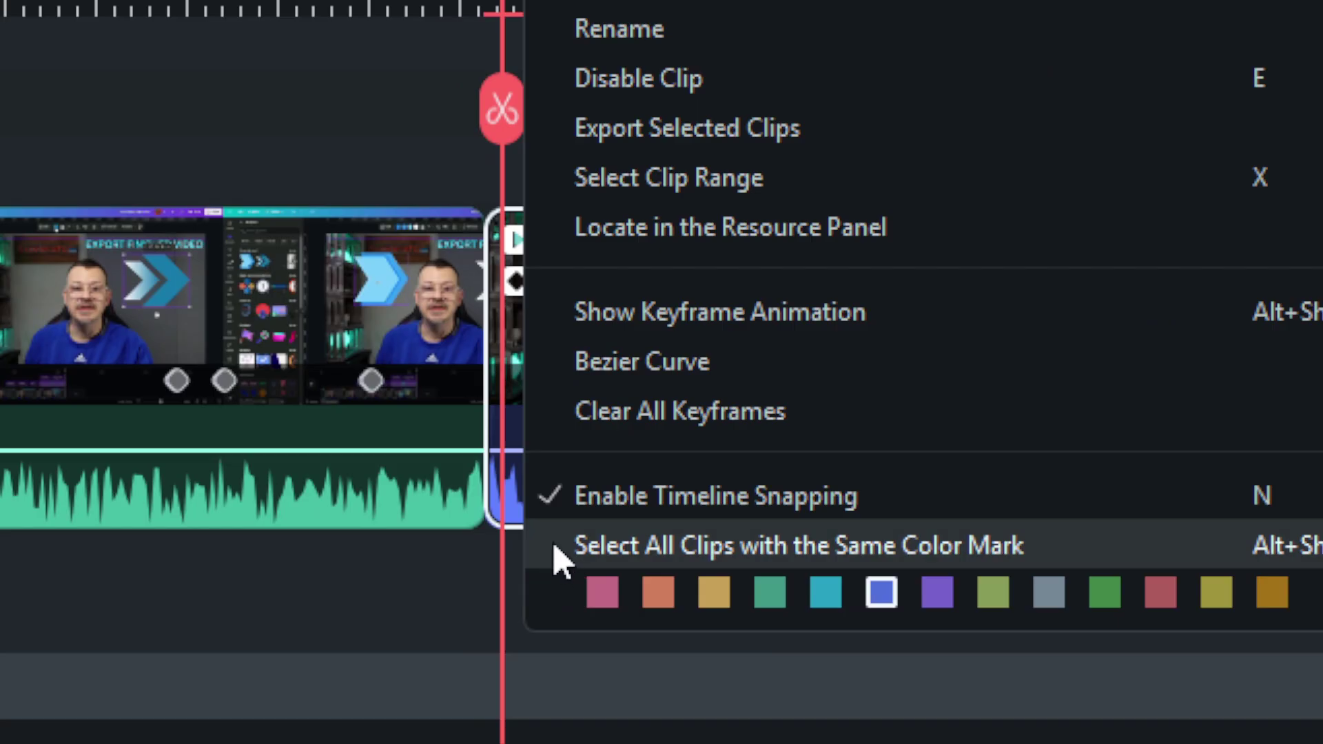
left_click(566, 546)
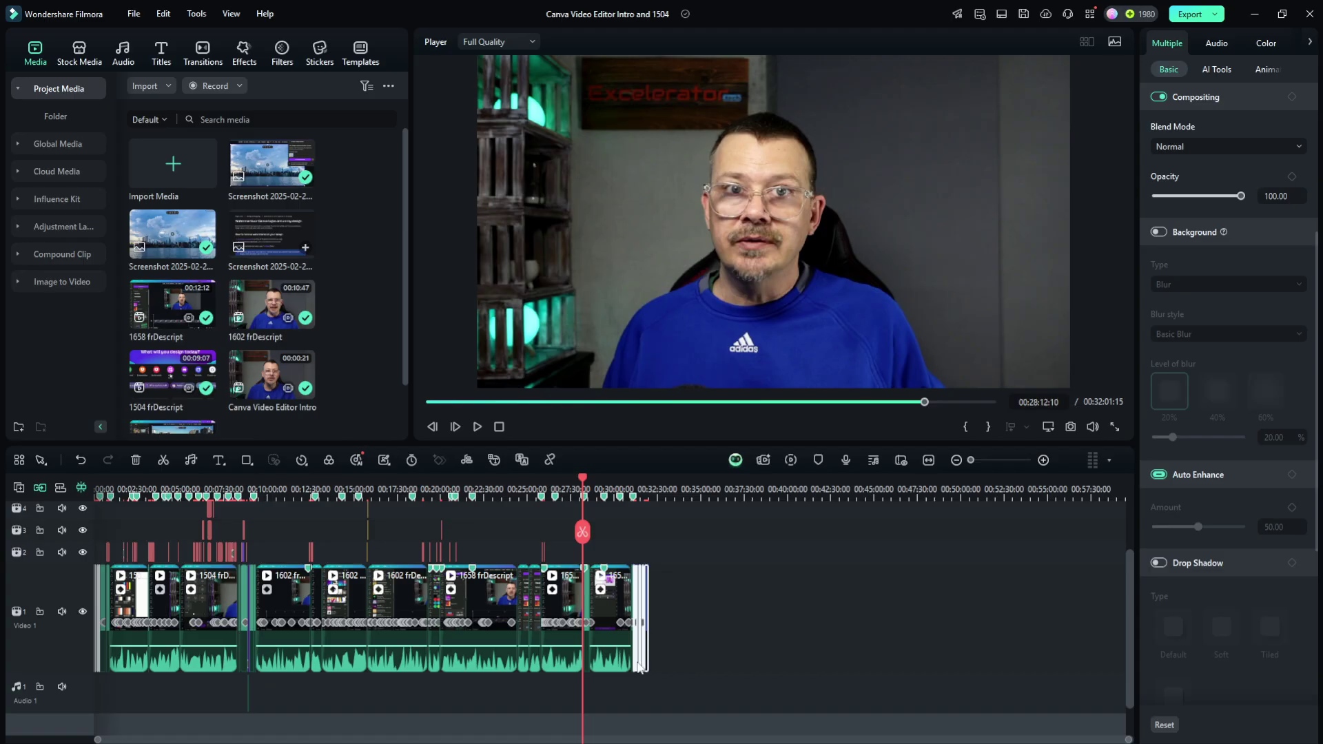
scroll(680, 677, "up", 5)
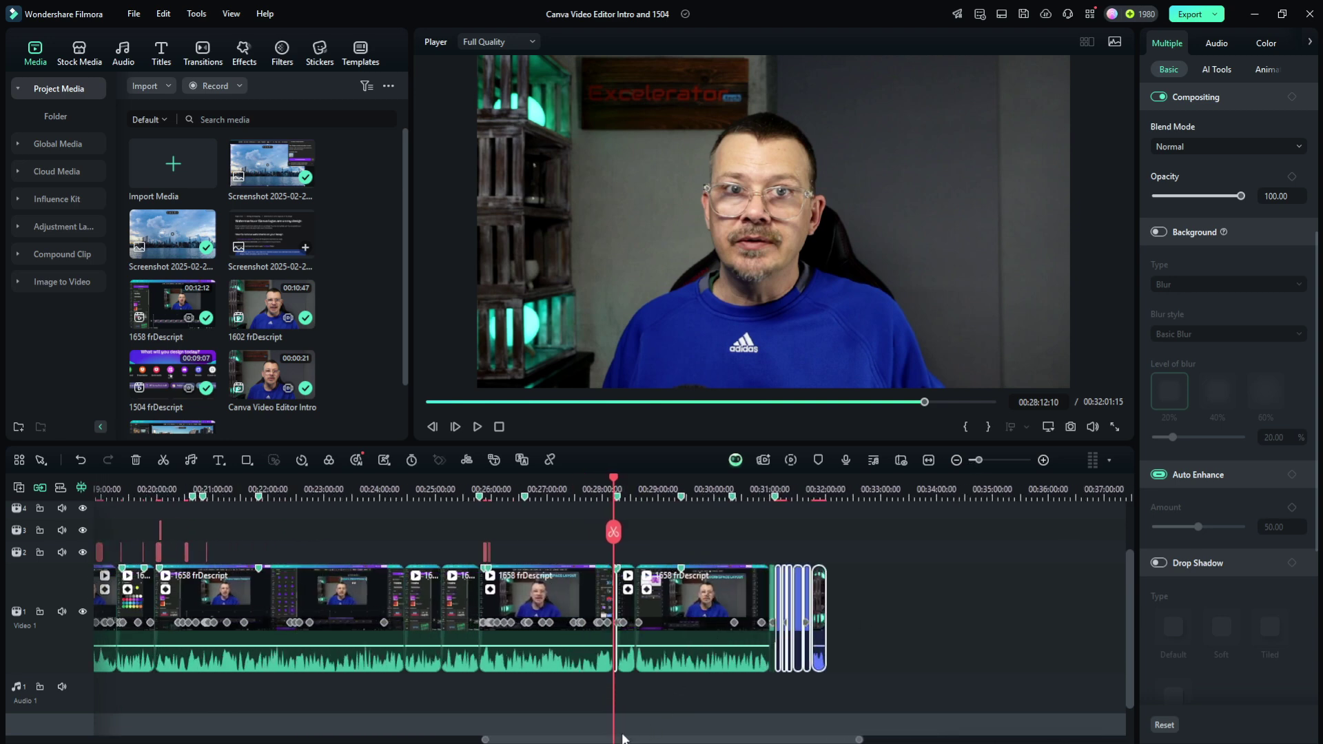
left_click_drag(624, 738, 688, 739)
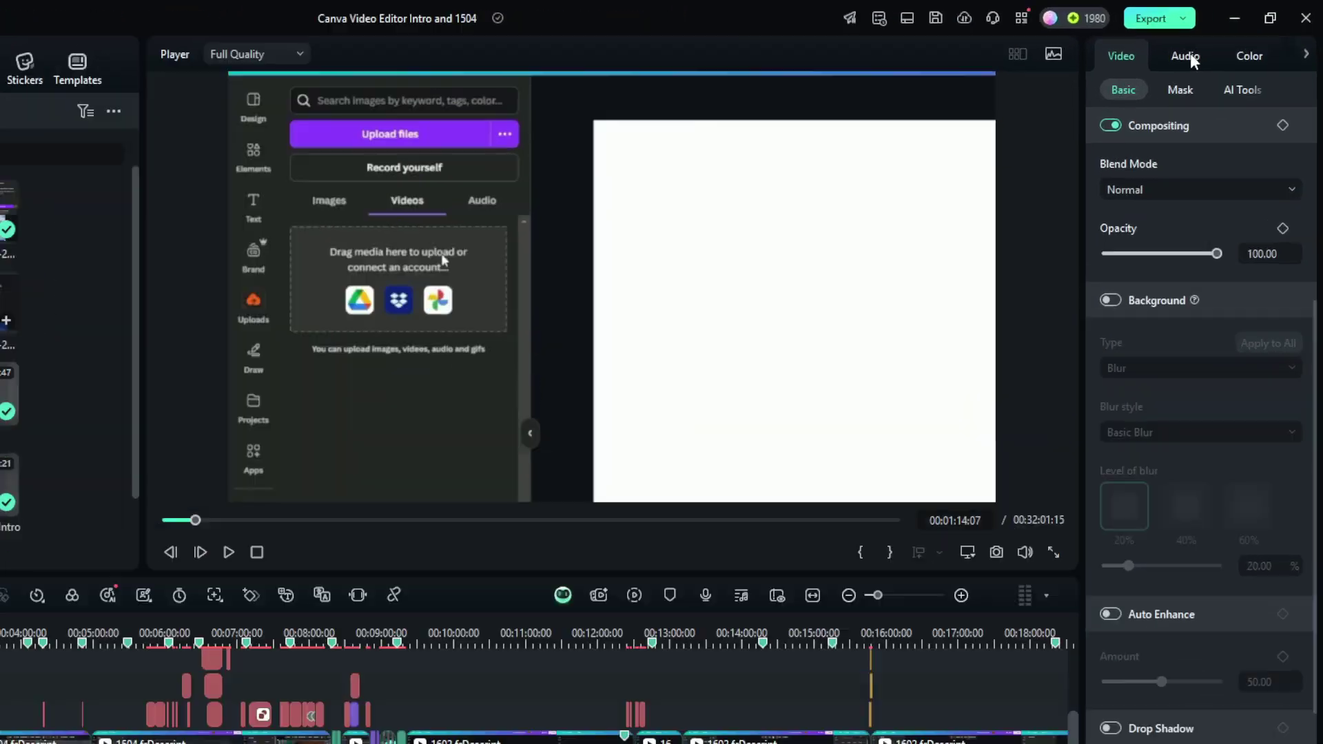
Show the Audio settings panel for the selected clips.
left_click(1194, 60)
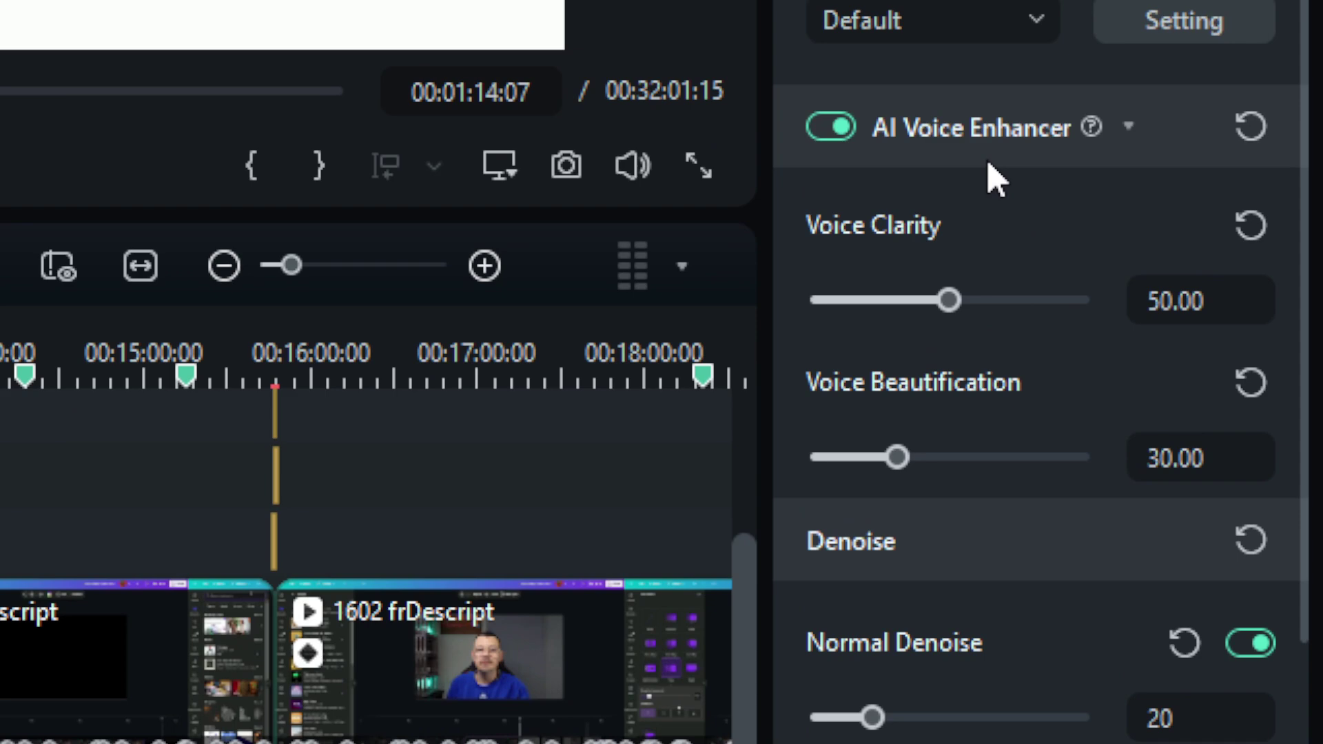
scroll(994, 148, "down", 8)
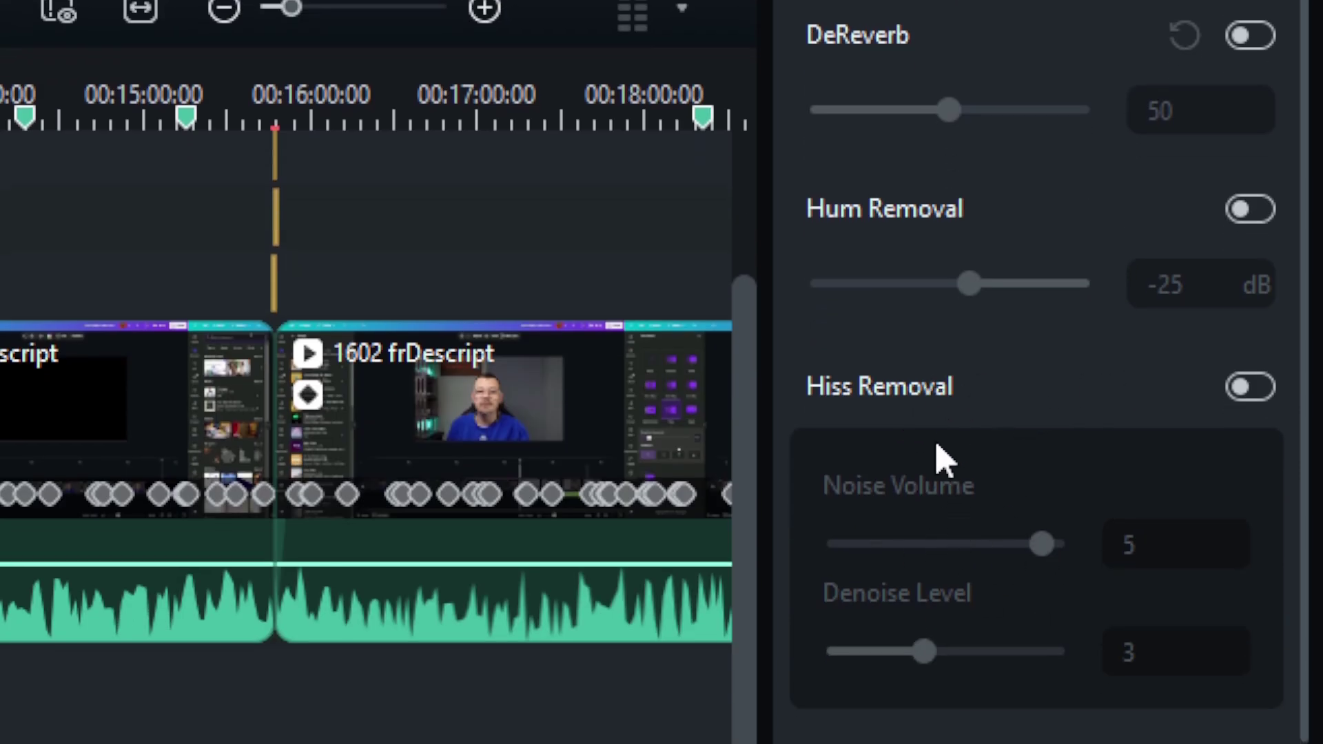
scroll(954, 461, "up", 2)
scroll(964, 463, "up", 8)
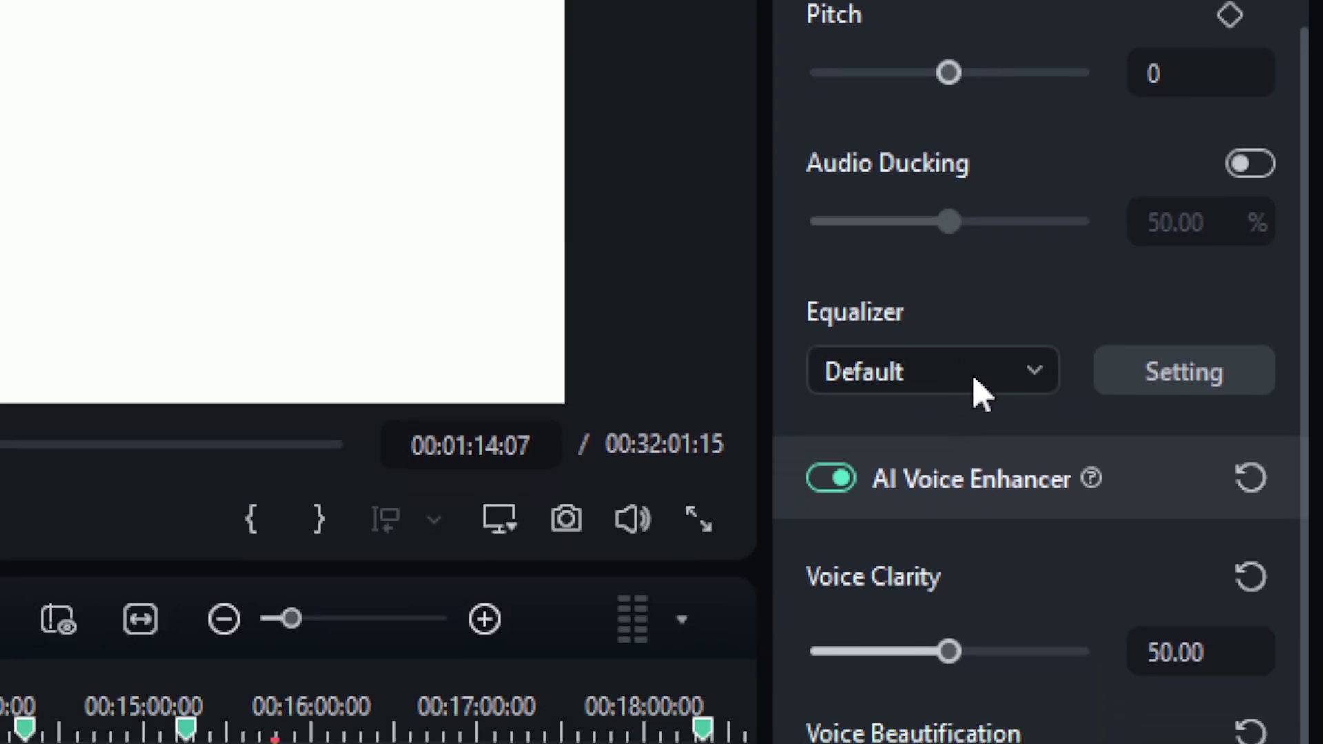
Keep the Equalizer on Default and open Customize Equalizer with all bands at 0.
left_click(982, 393)
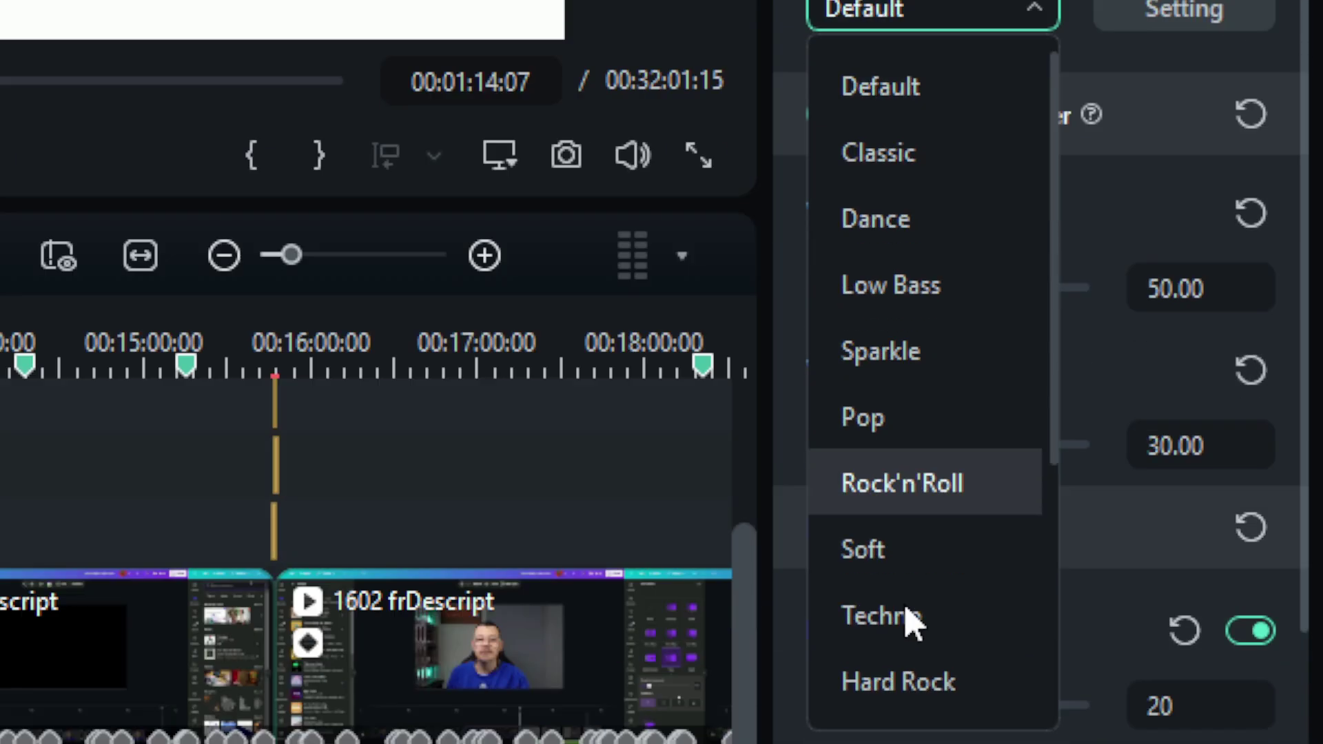
scroll(902, 228, "down", 3)
left_click(1202, 310)
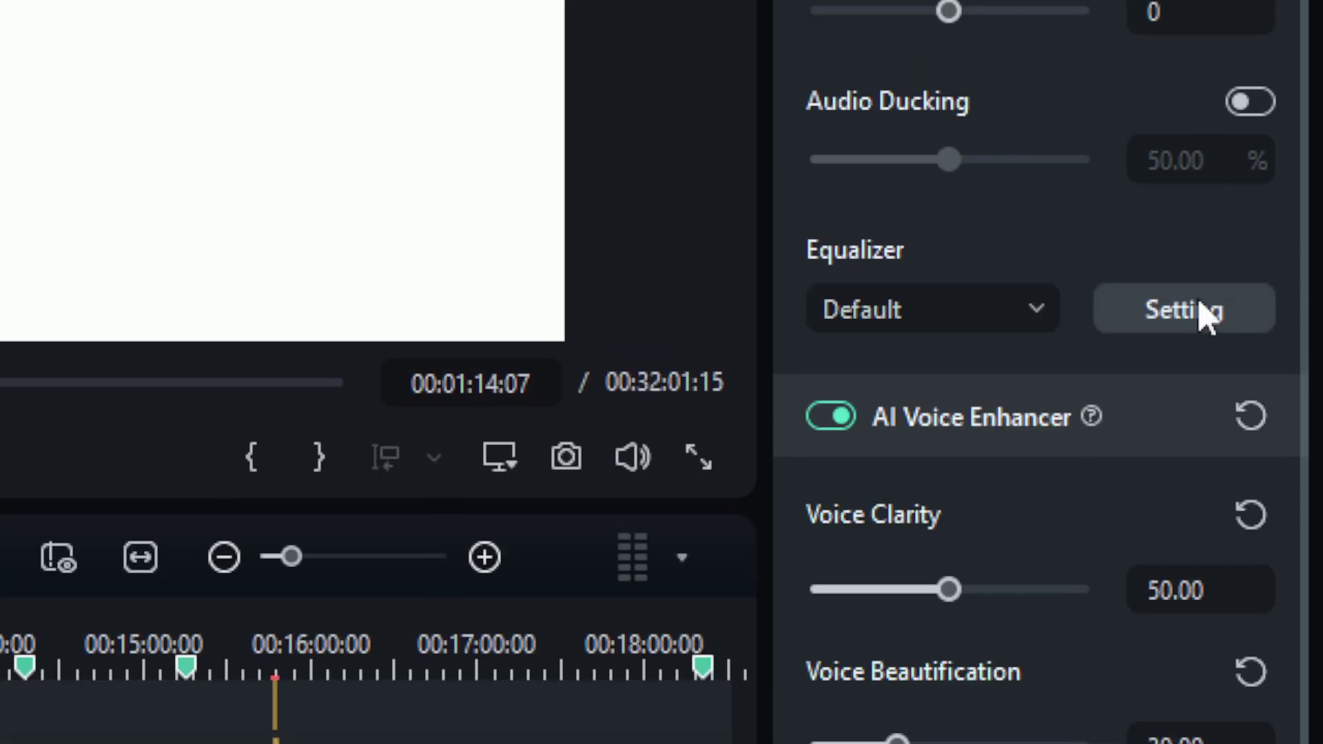
left_click(1203, 311)
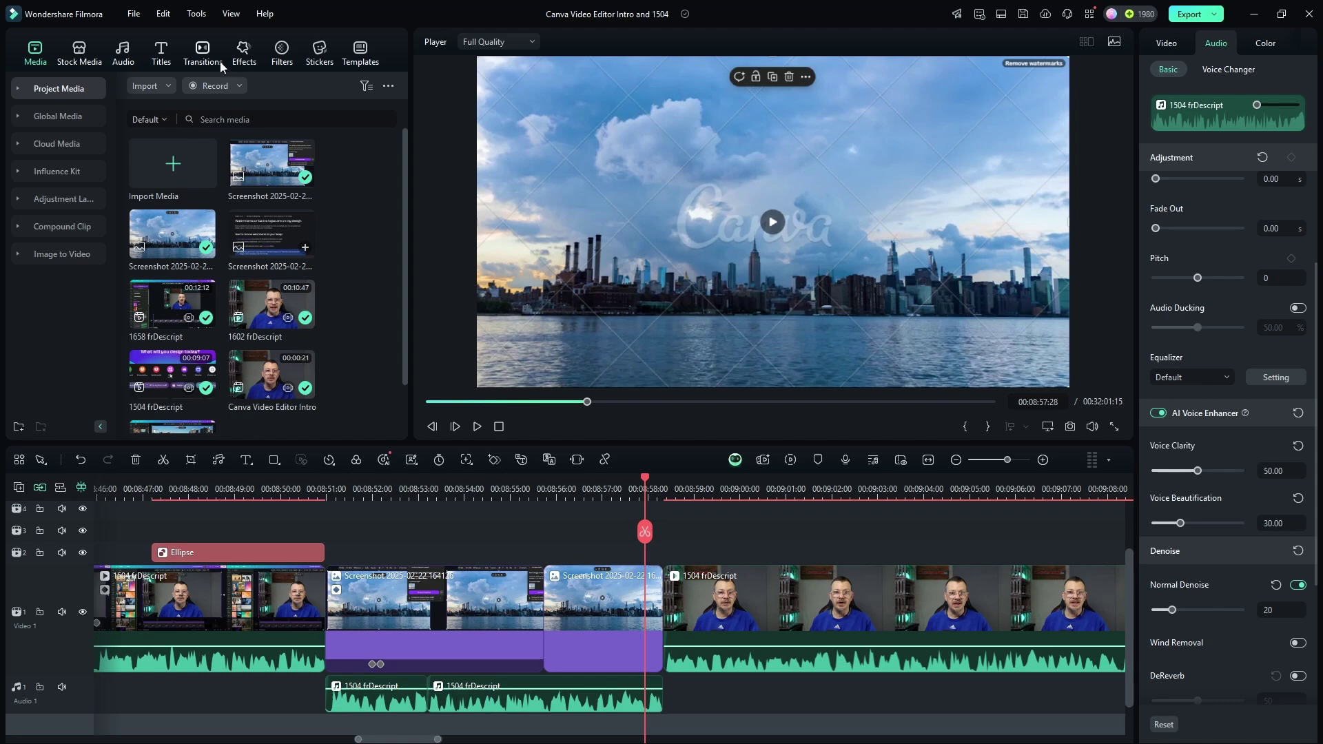
Preview SFX transitions: No Signal Beep, Fast Wipe, Page Flip 01, Film Roll 01, Glitch 02.
left_click(201, 55)
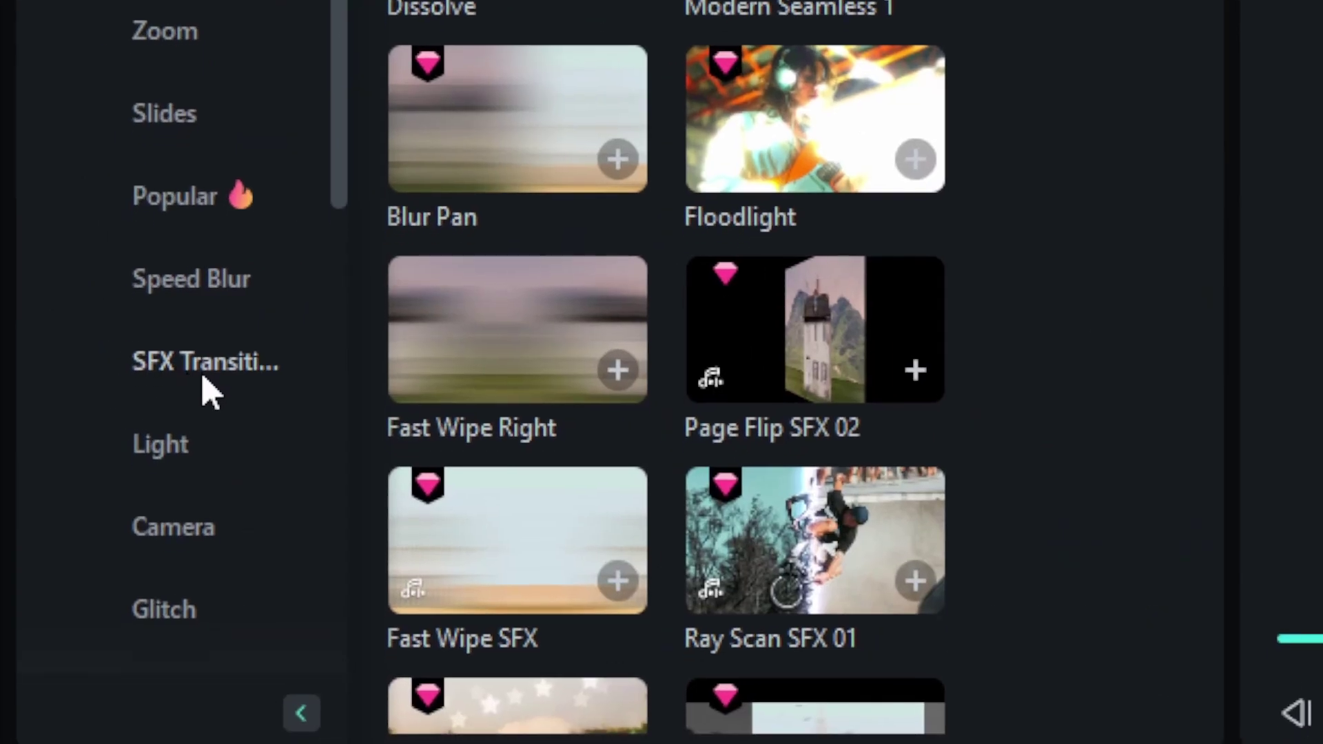
left_click(205, 381)
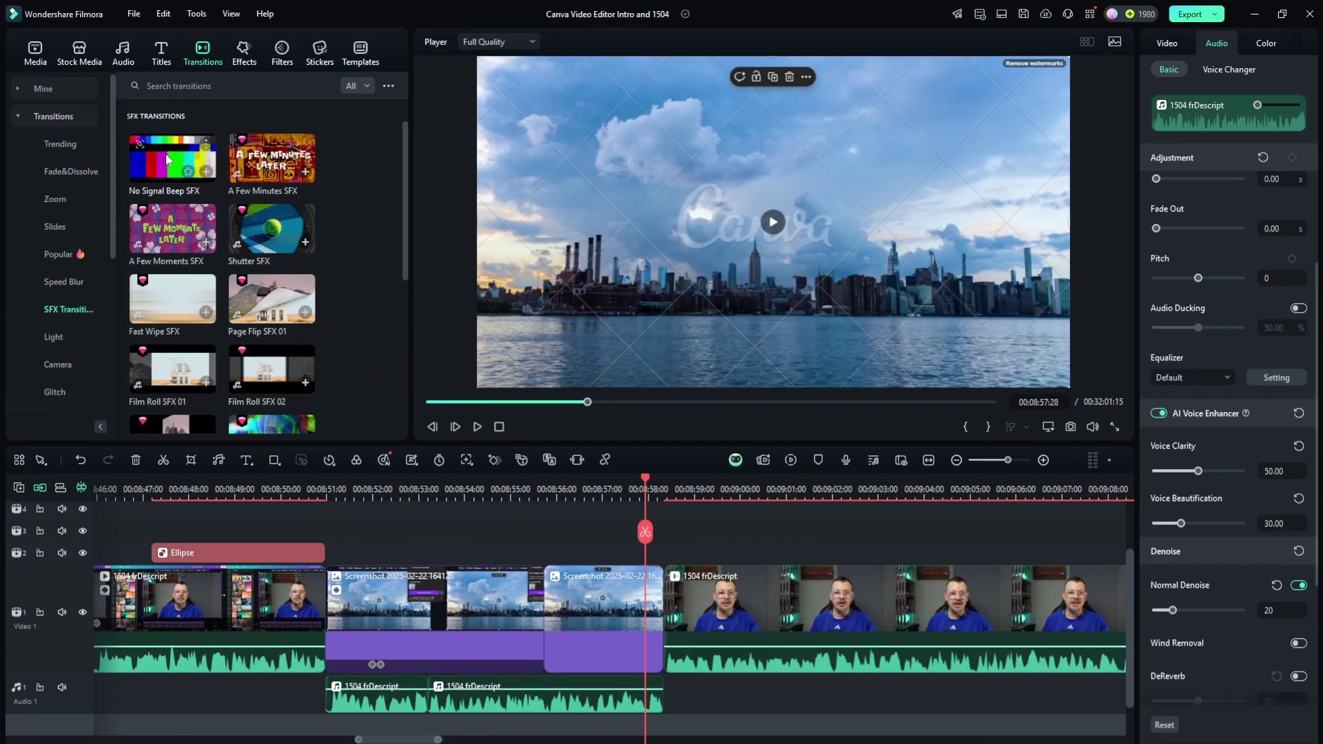
left_click(167, 160)
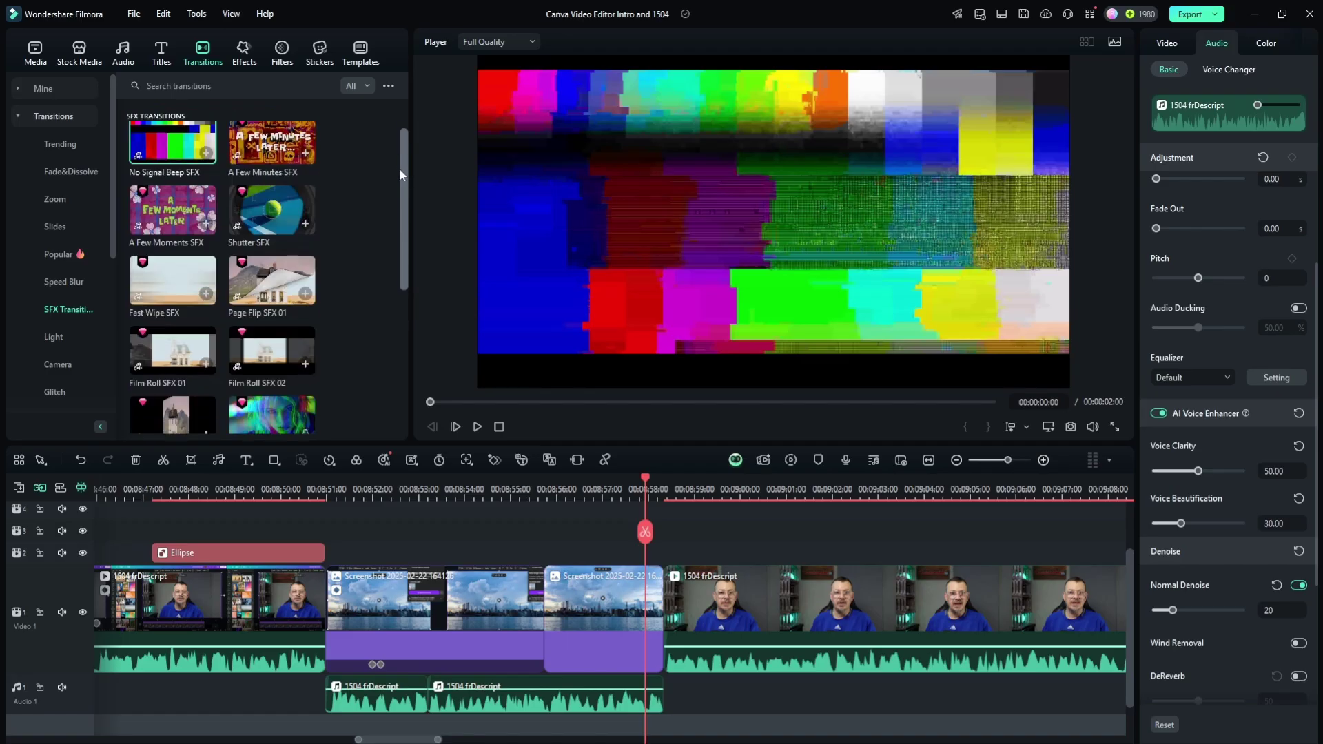
left_click_drag(1198, 303, 1208, 649)
left_click_drag(403, 283, 405, 147)
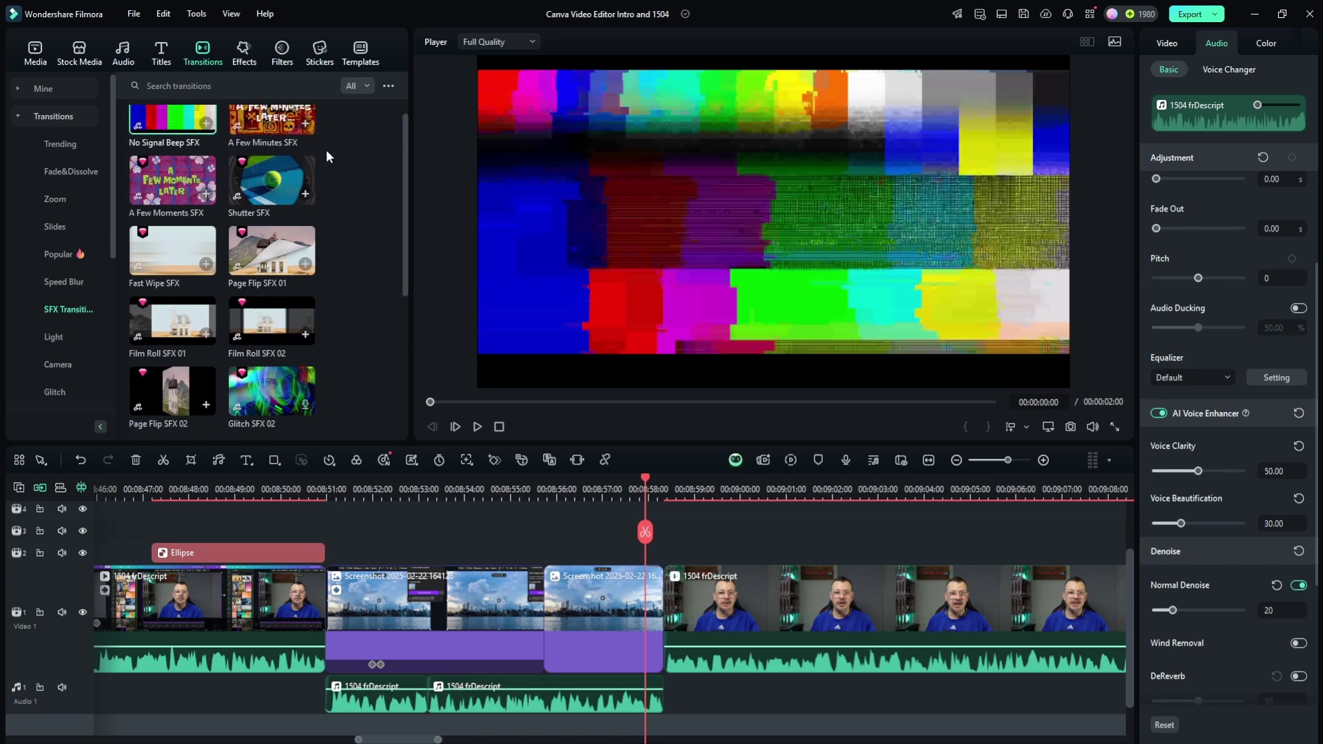
left_click(166, 250)
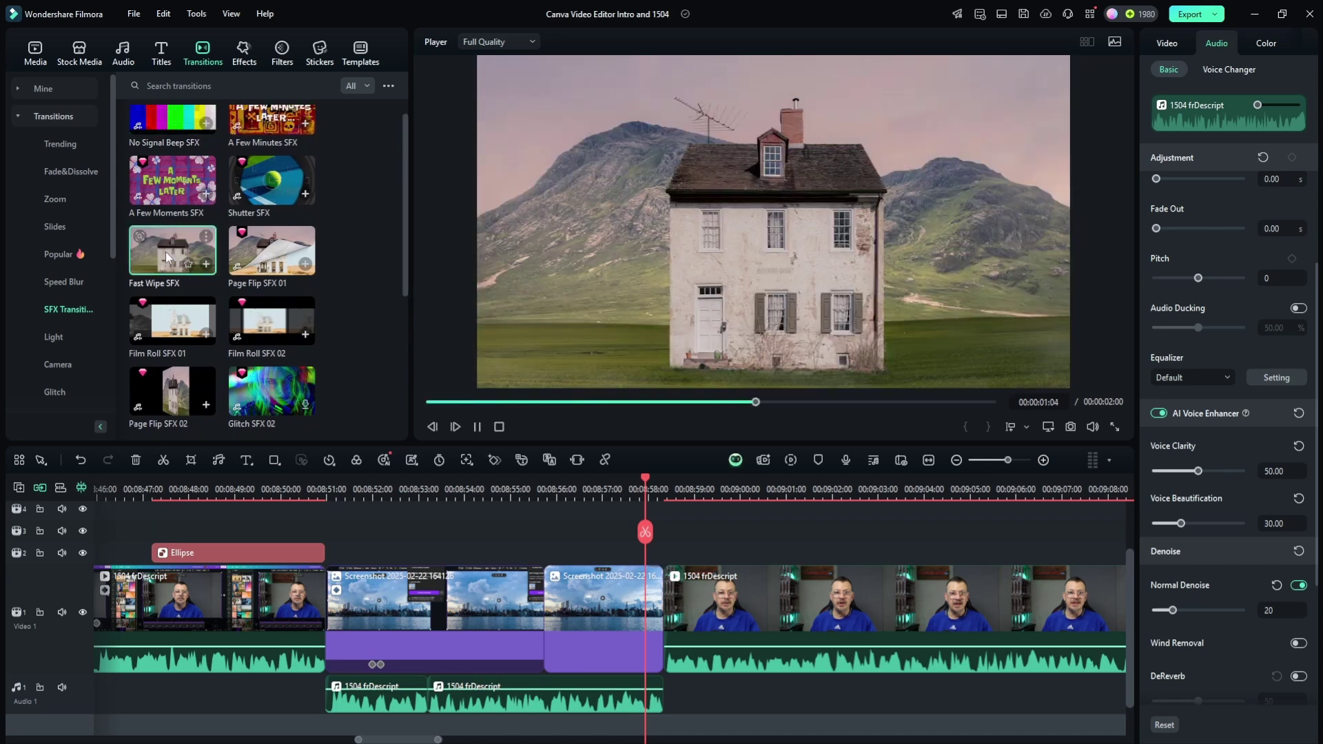
left_click(274, 257)
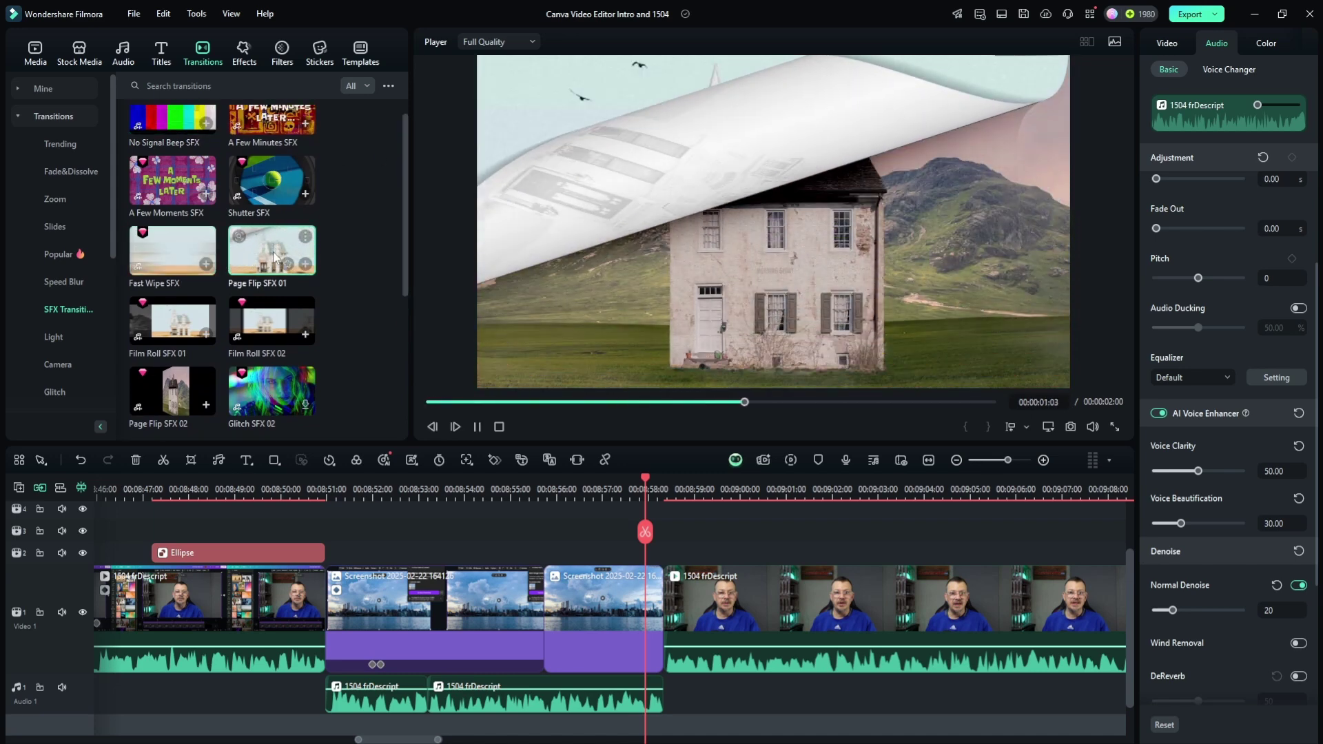
left_click(171, 320)
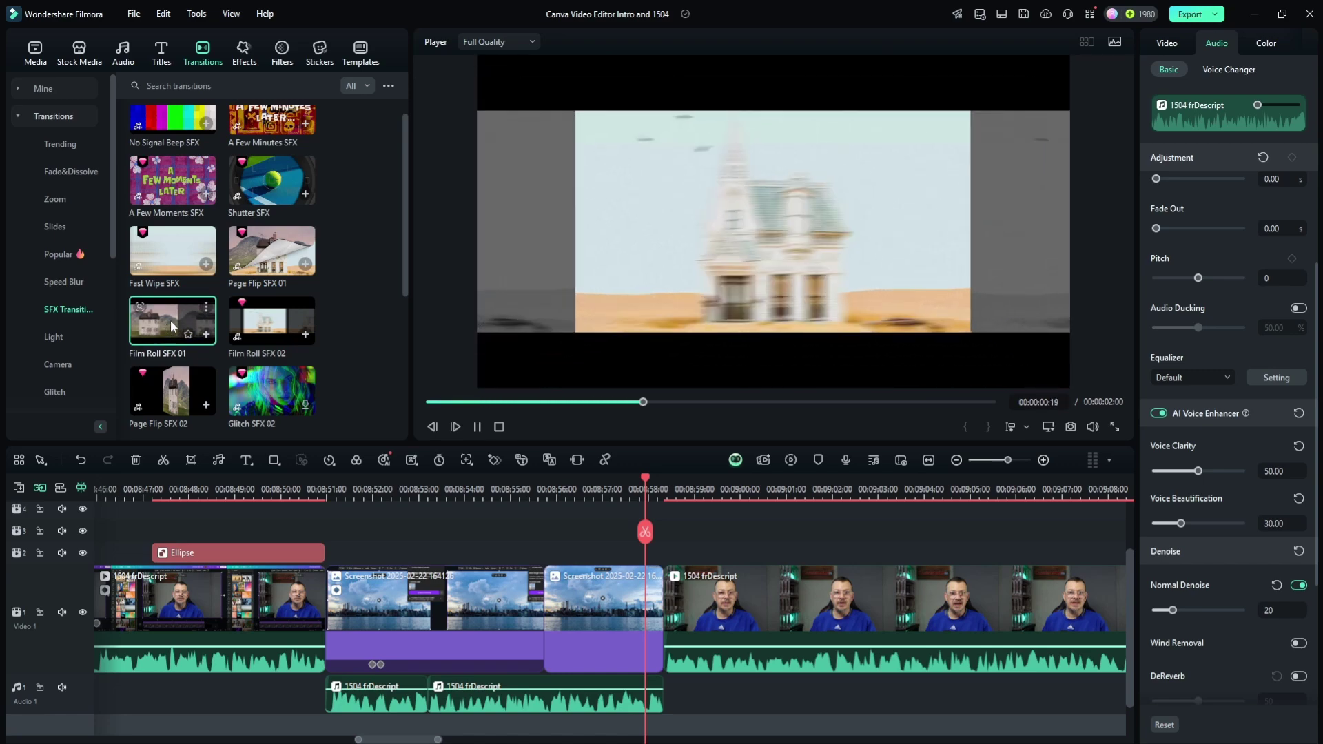
left_click(273, 394)
Place Fast Wipe SFX between the screenshot and presenter clips and play it back.
left_click(602, 490)
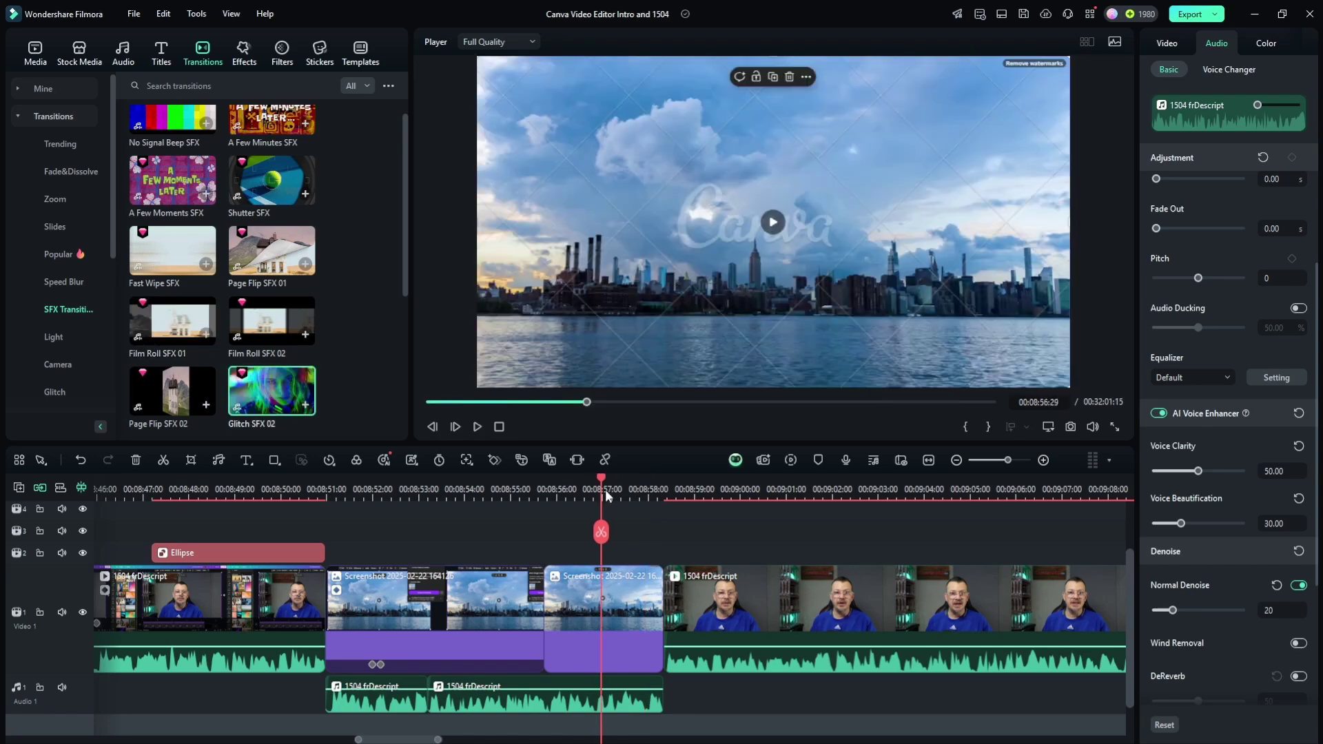
left_click_drag(605, 490, 646, 491)
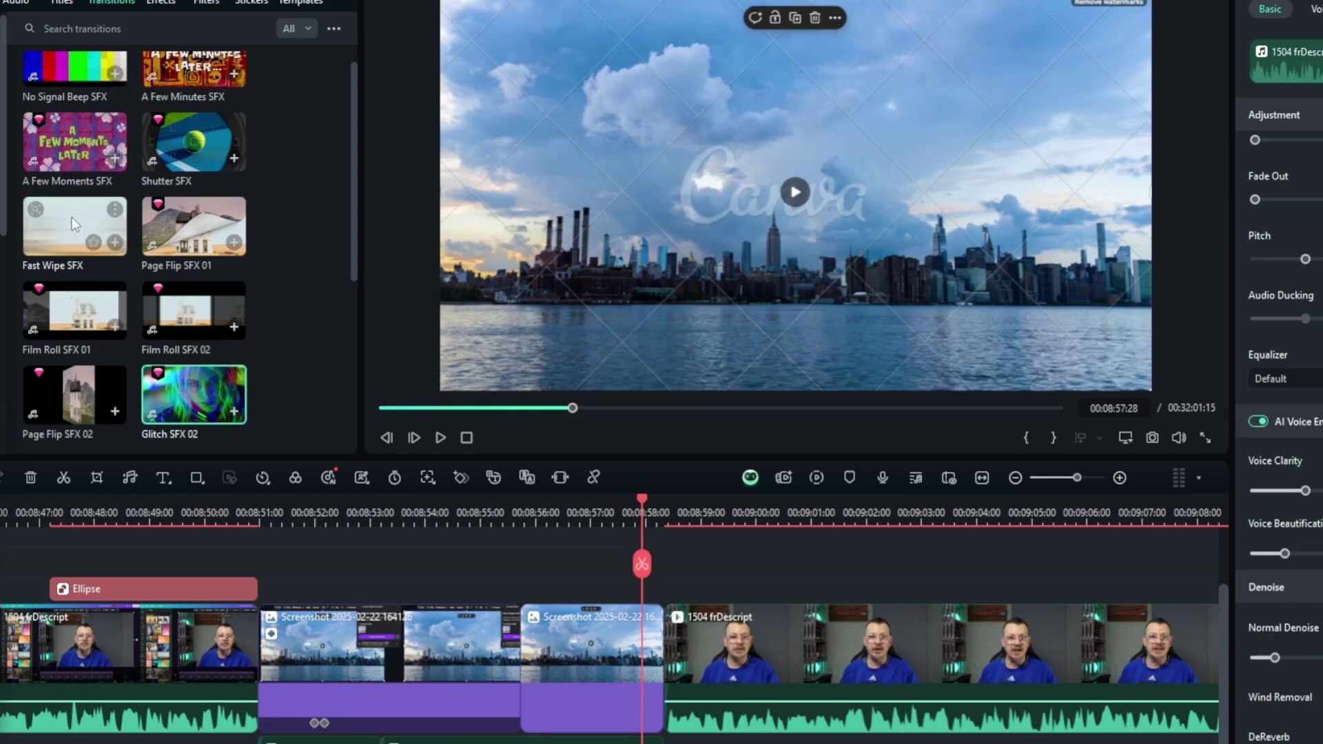
left_click_drag(72, 217, 662, 659)
left_click(440, 437)
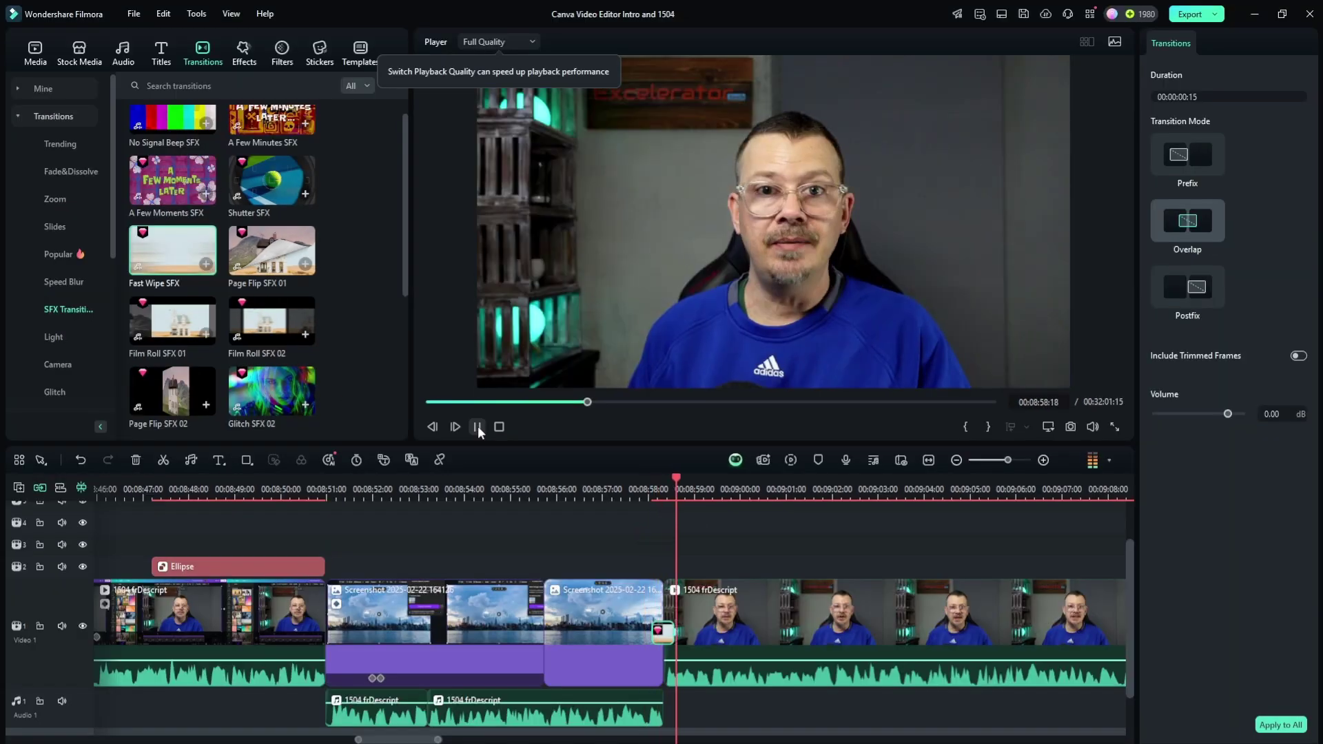
left_click(642, 510)
left_click_drag(627, 483, 672, 482)
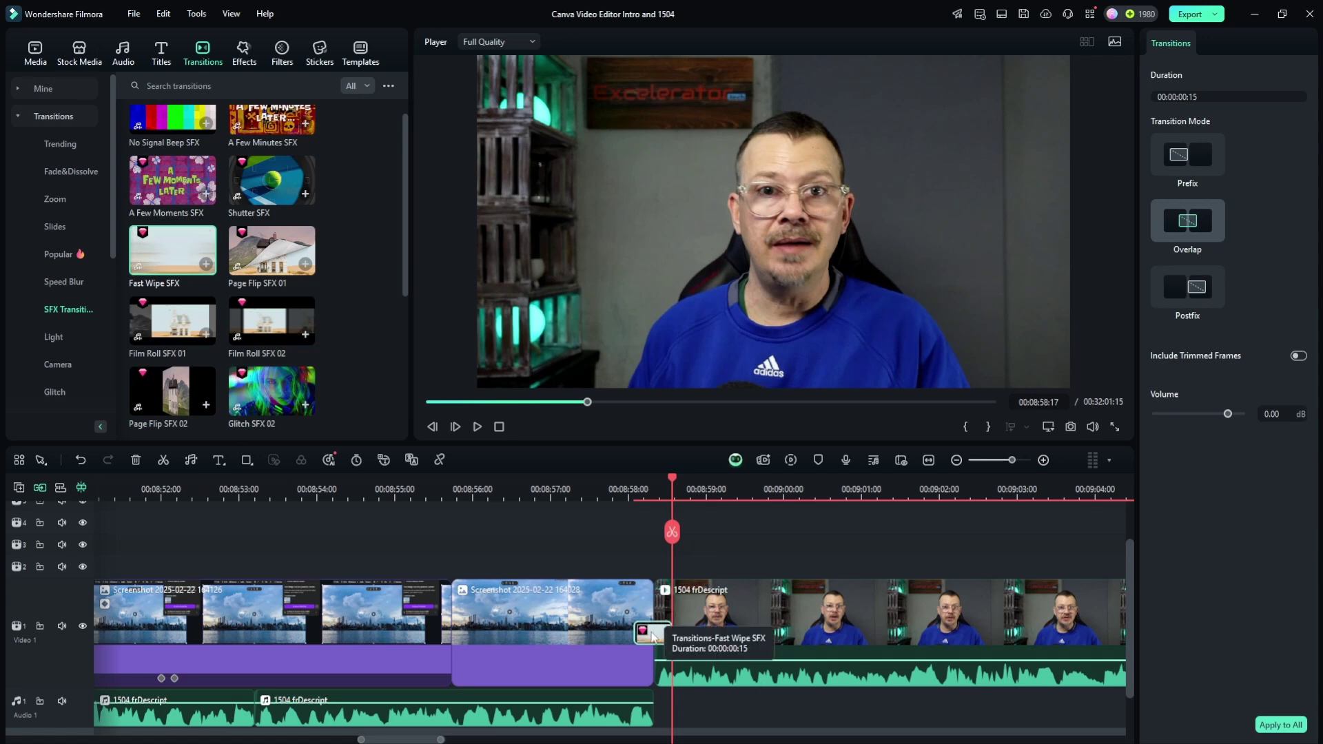
scroll(560, 565, "up", 3)
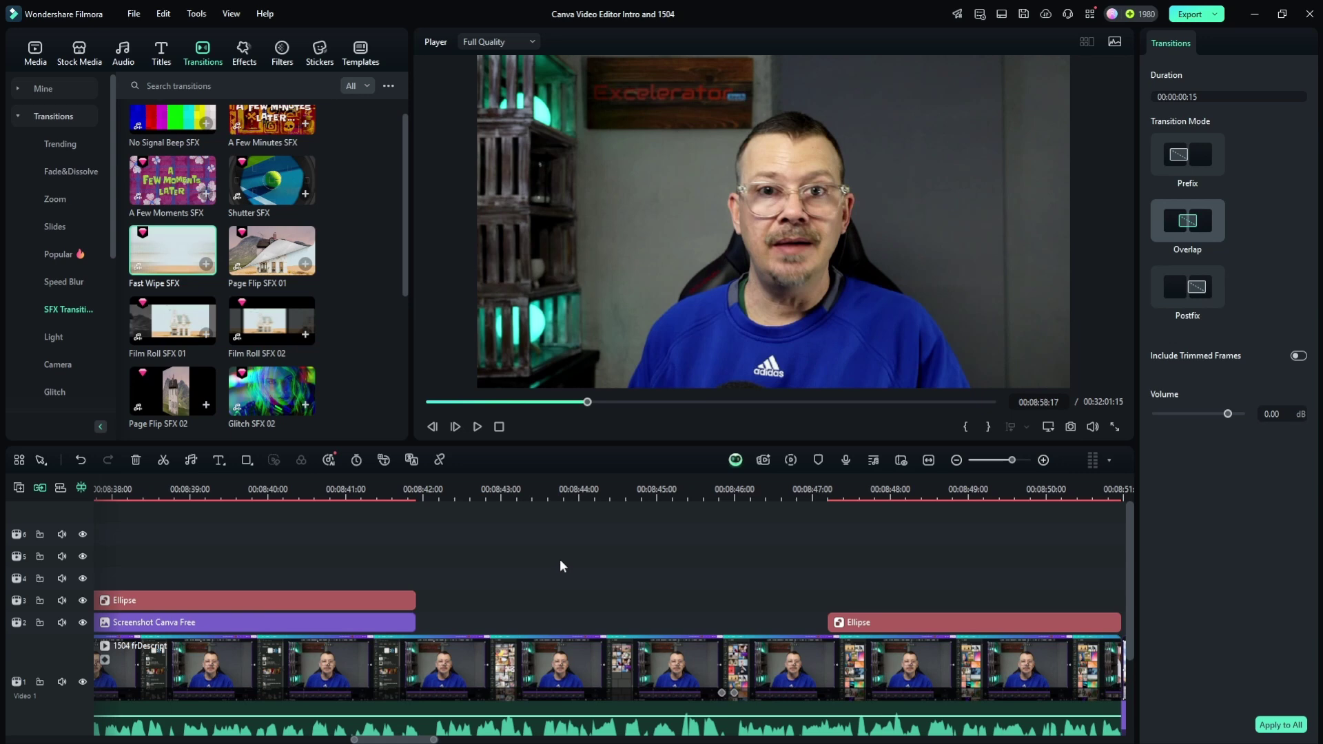
scroll(560, 566, "down", 3)
scroll(71, 609, "down", 3)
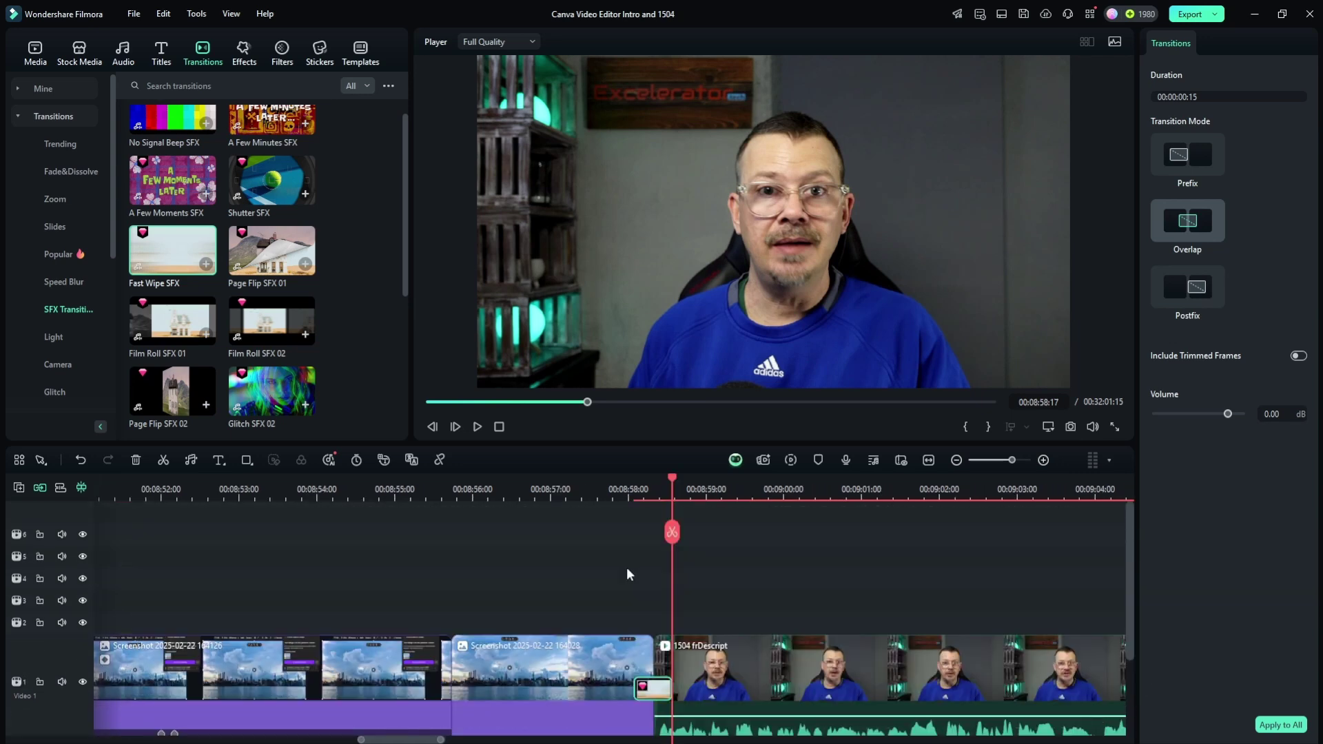
scroll(627, 567, "down", 3)
scroll(611, 661, "up", 3)
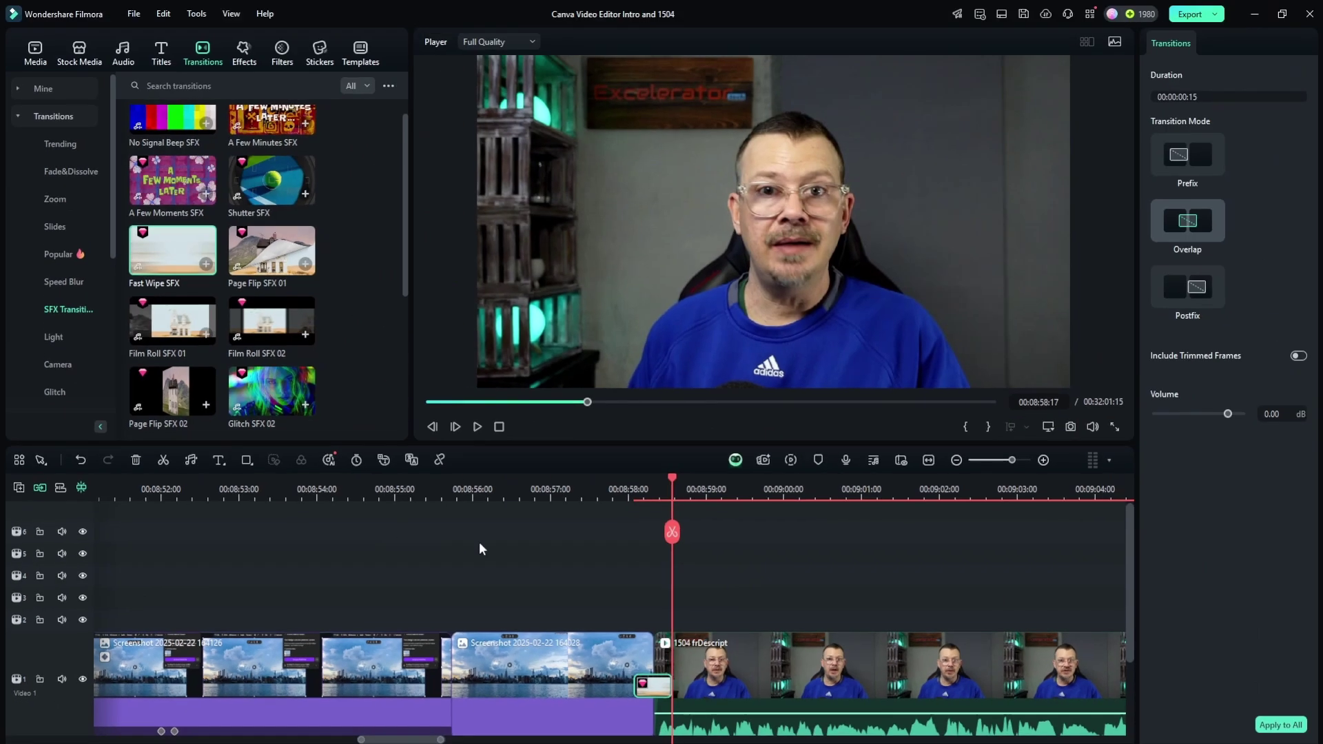
left_click(636, 564)
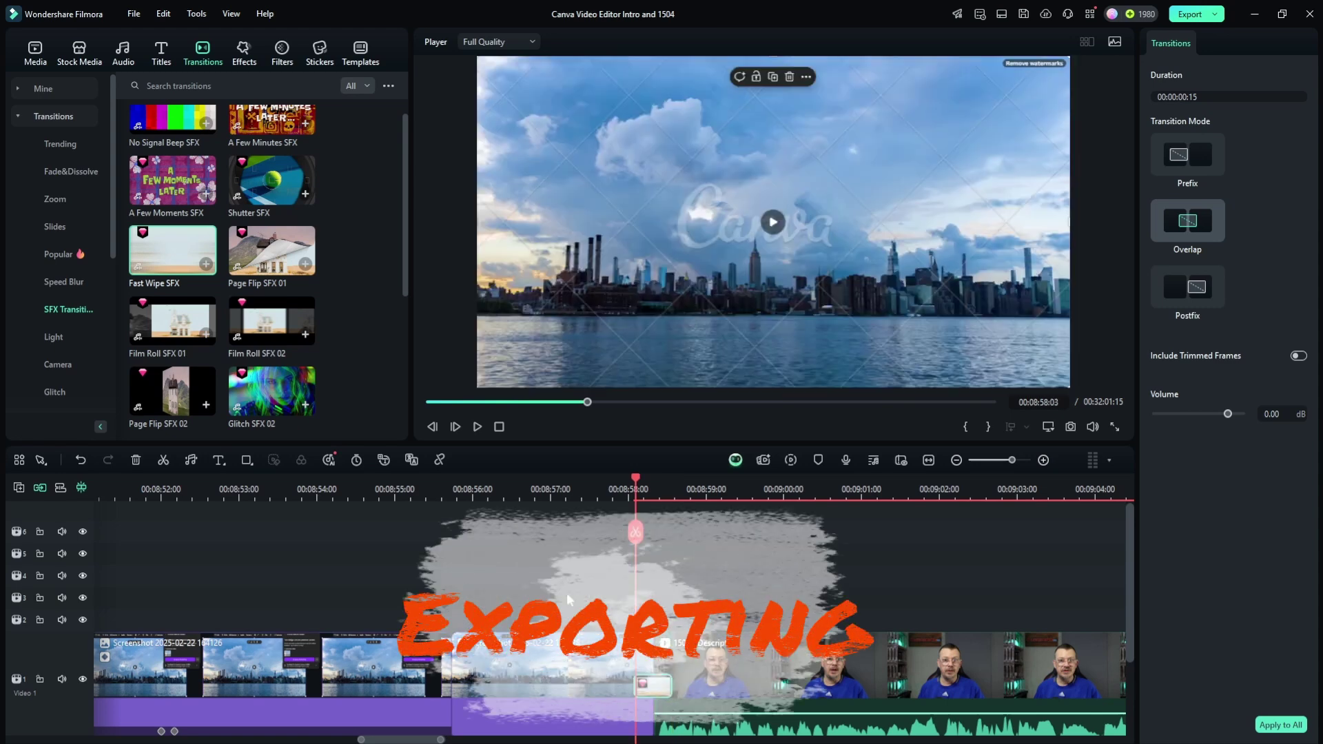
left_click(1192, 15)
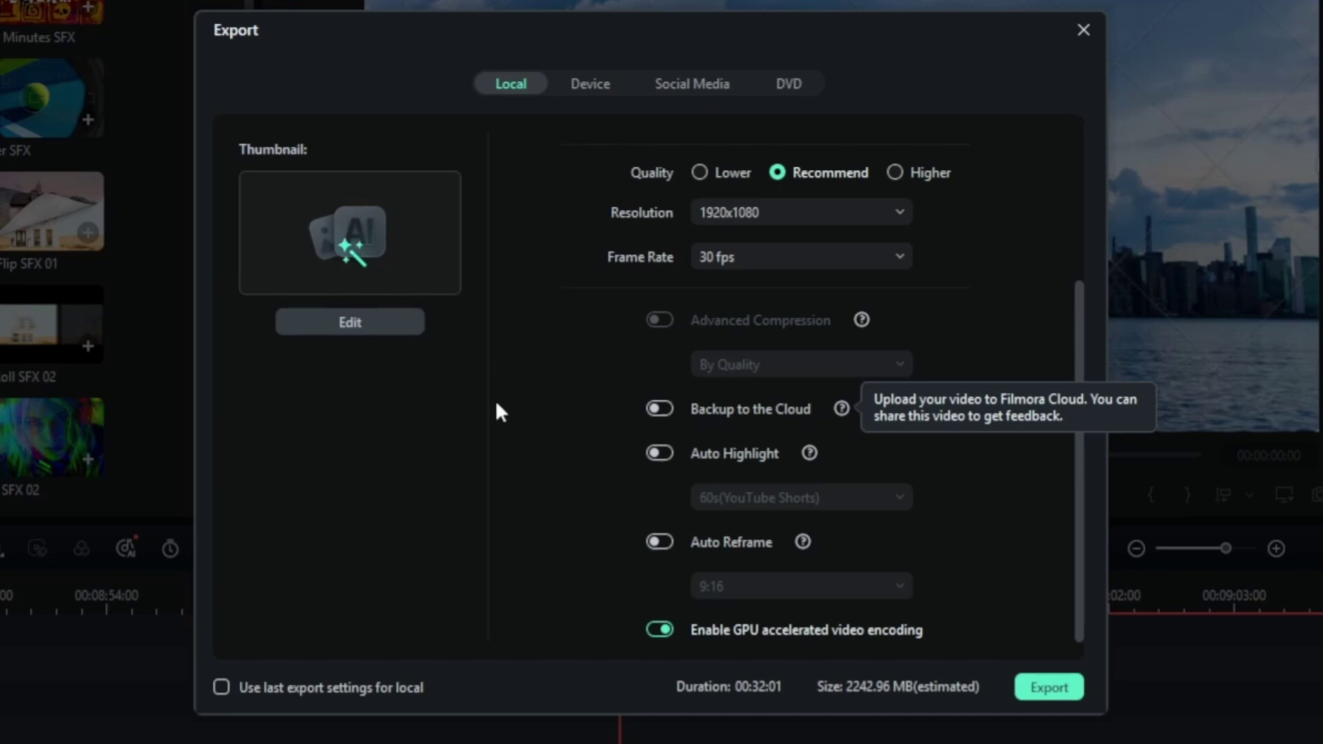
scroll(499, 412, "up", 5)
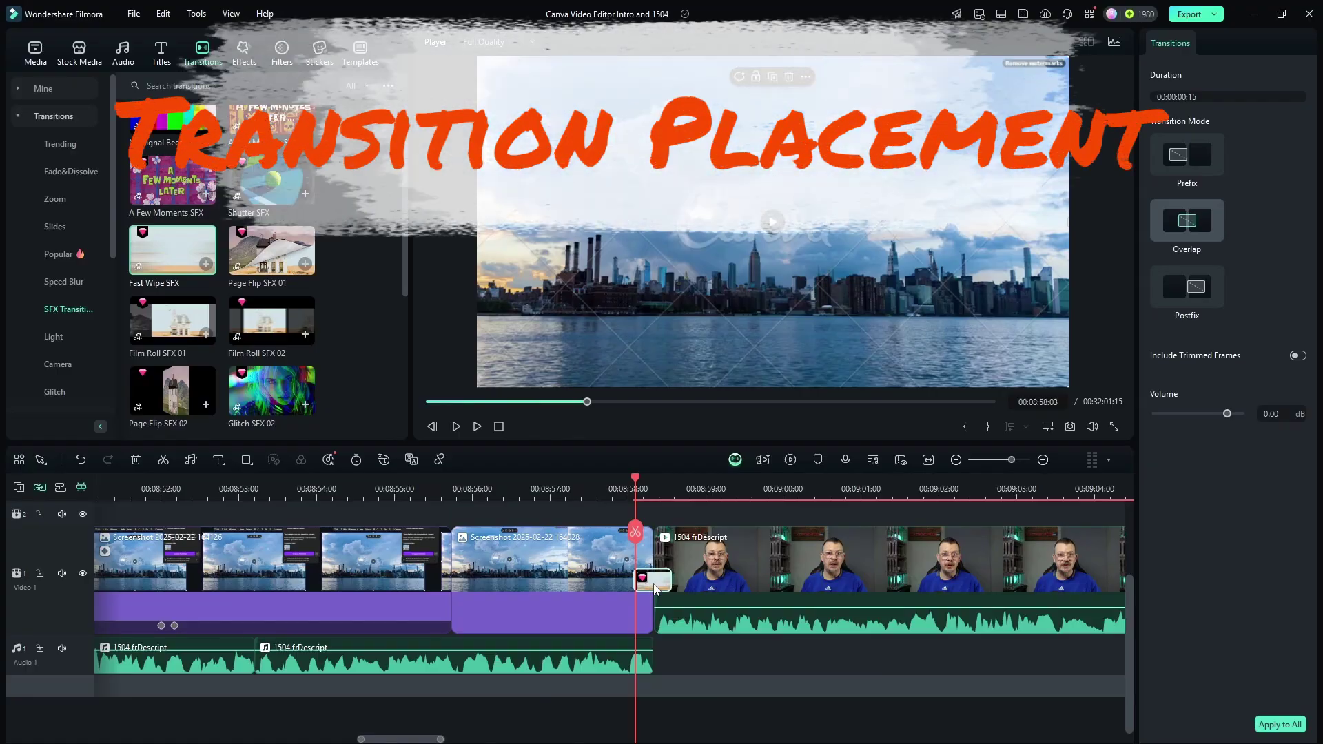
Undo the Fast Wipe SFX transition and move the playhead to the clip junction.
key("ctrl+z")
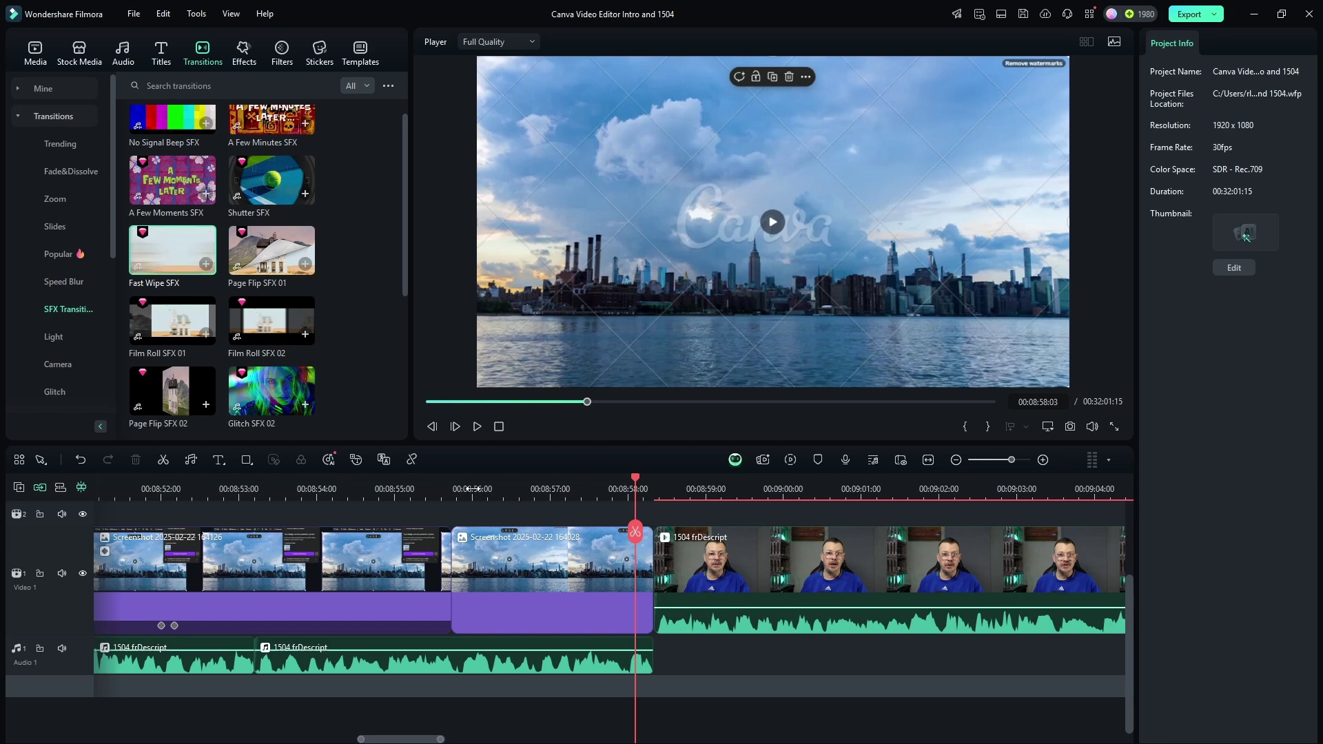
mouse_move(651, 489)
left_mouse_down()
mouse_move(600, 488)
mouse_move(656, 487)
left_mouse_up()
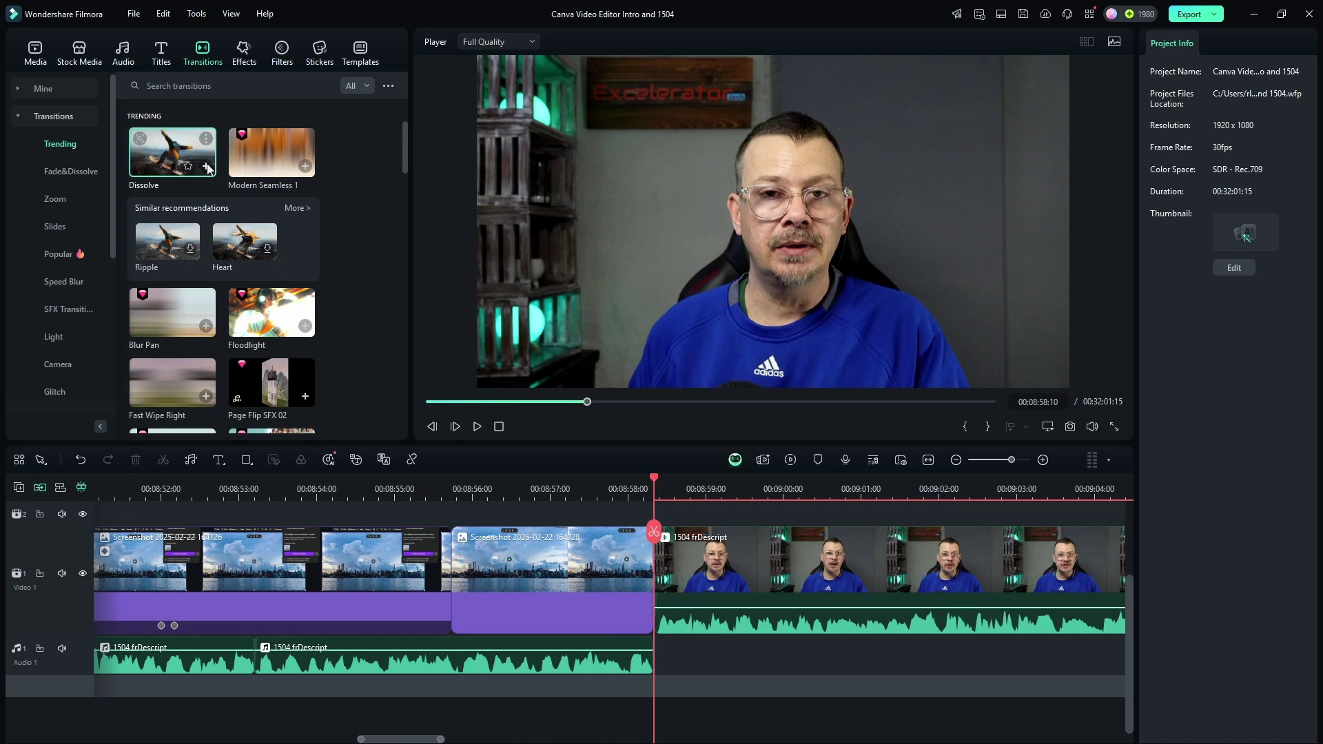
Apply the Dissolve transition to the cut between the Screenshot and 1504 frDescript clips.
left_click(206, 167)
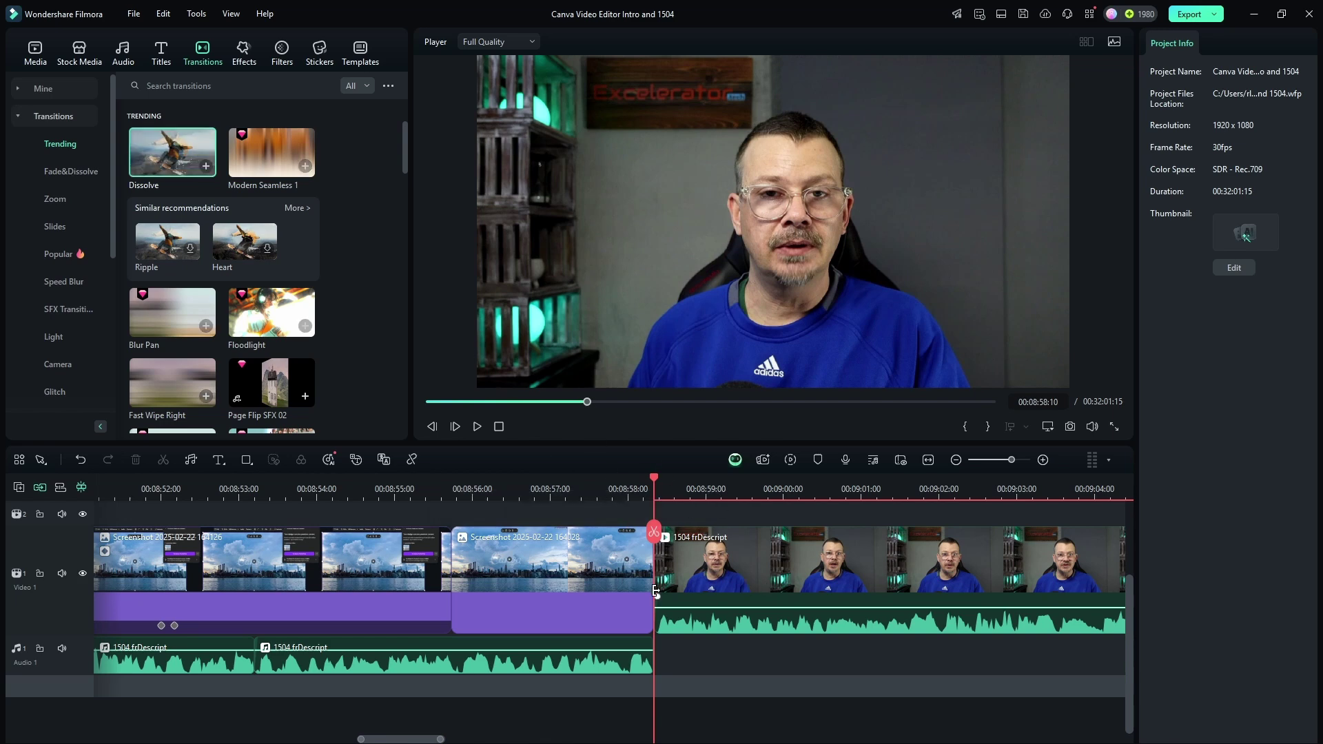
left_click(207, 166)
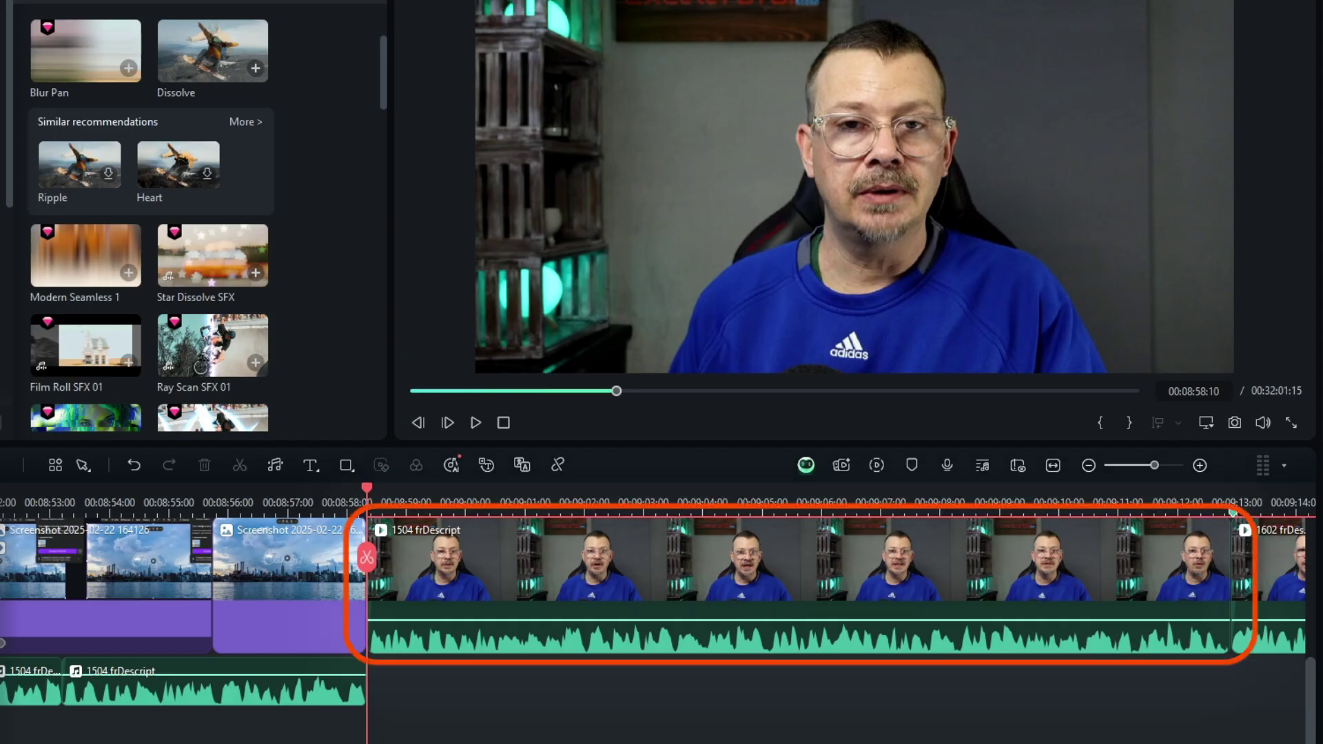
left_click(523, 563)
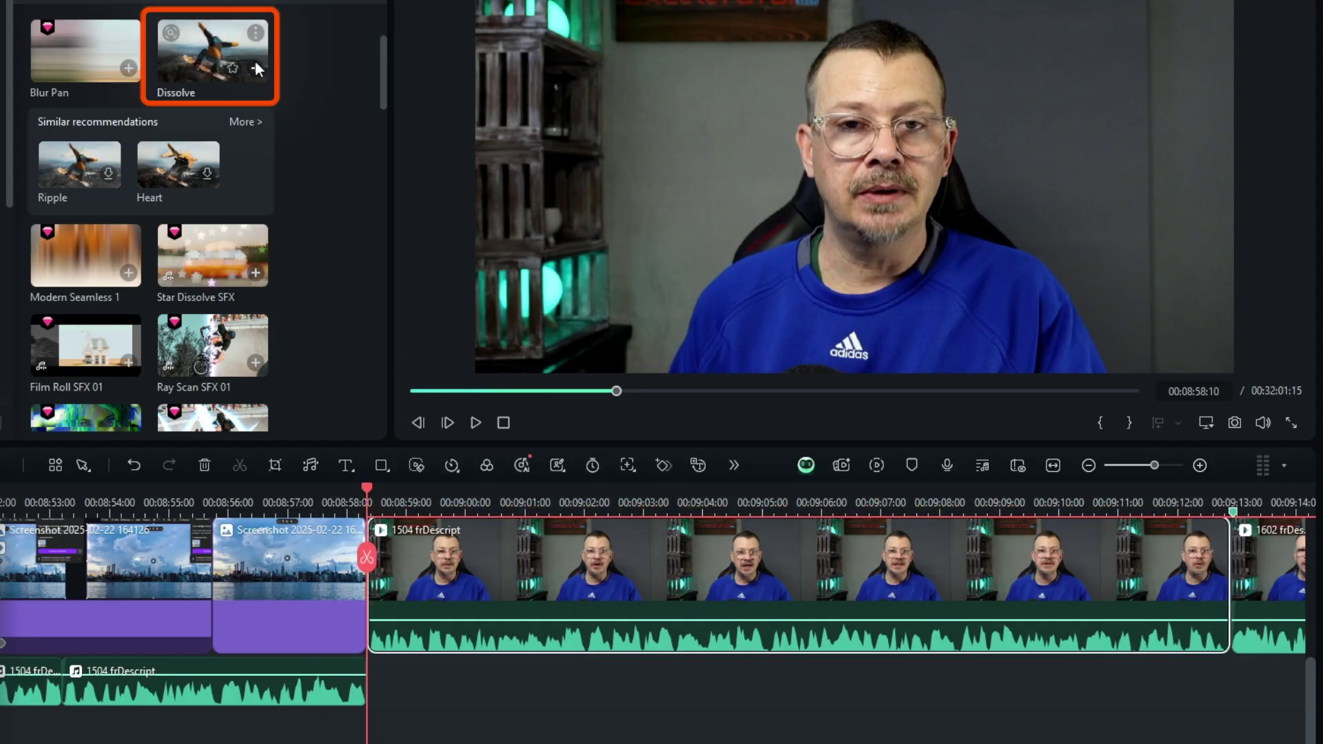
left_click(255, 68)
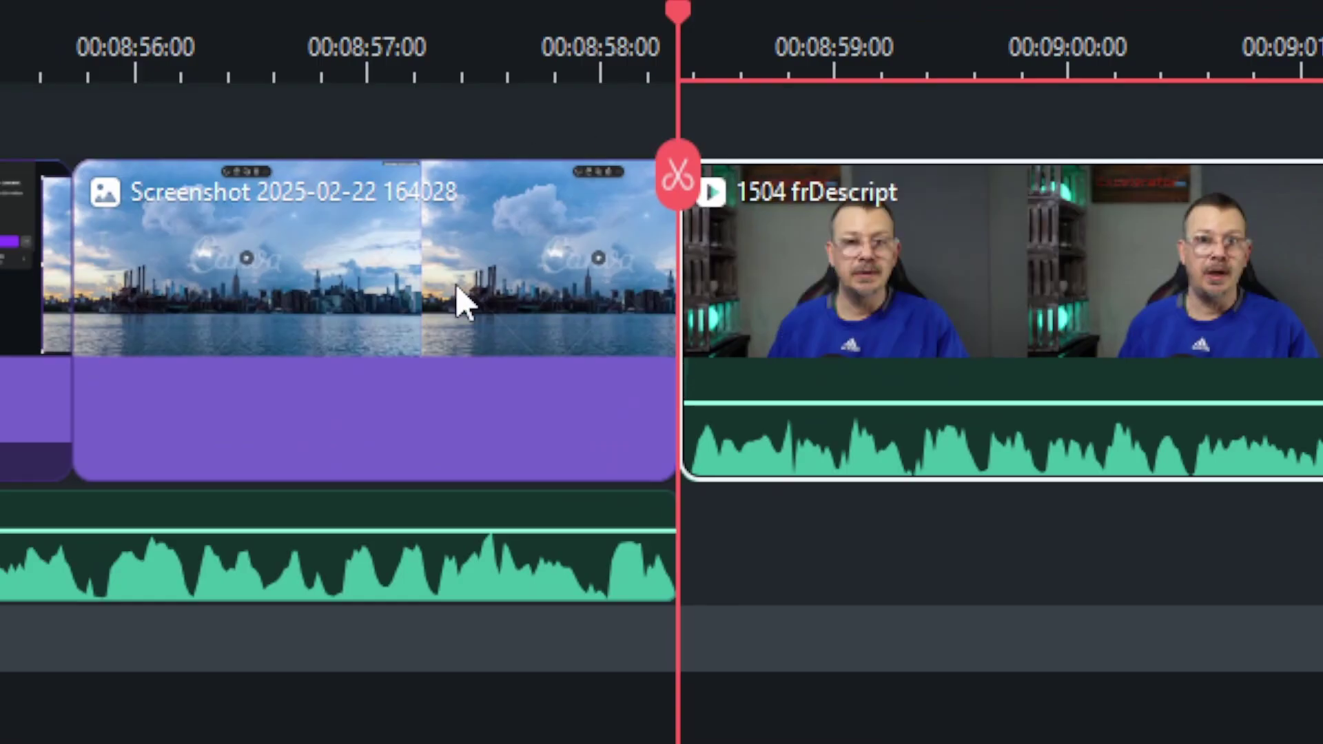
left_click(476, 302)
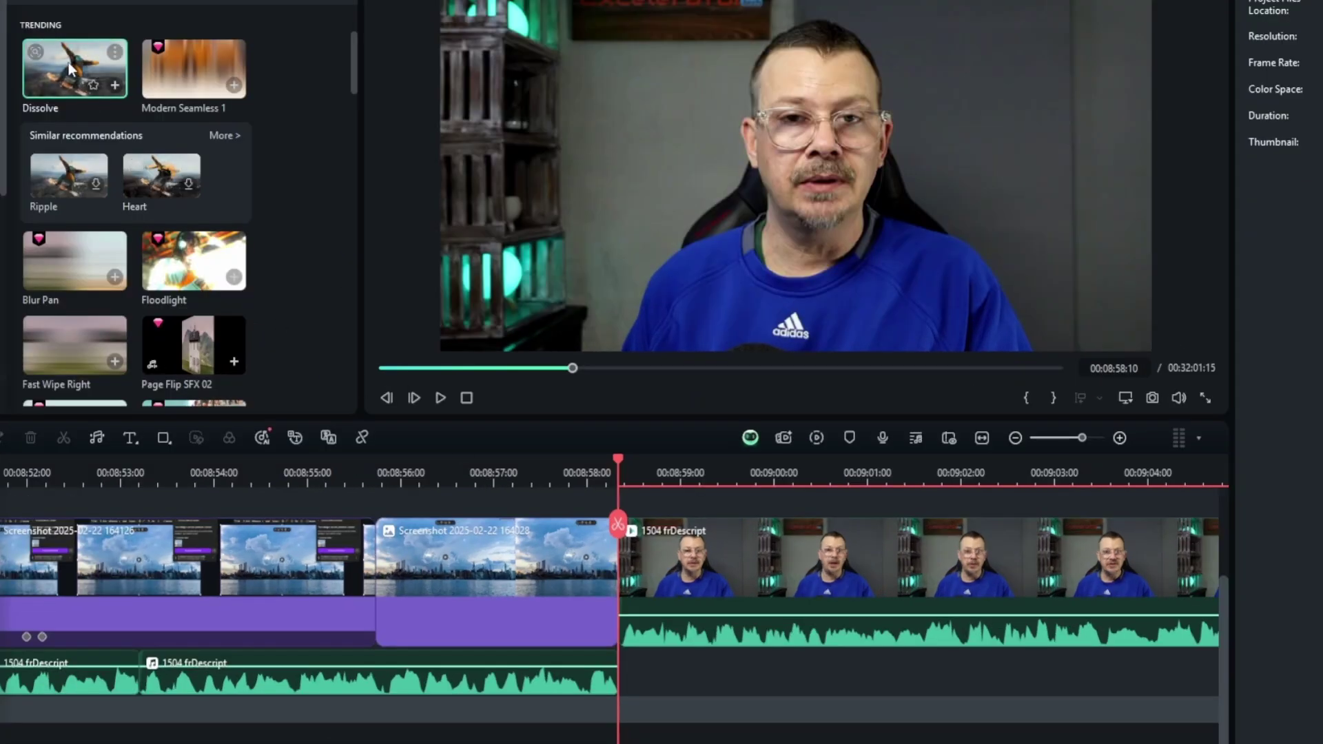
left_click_drag(69, 66, 615, 572)
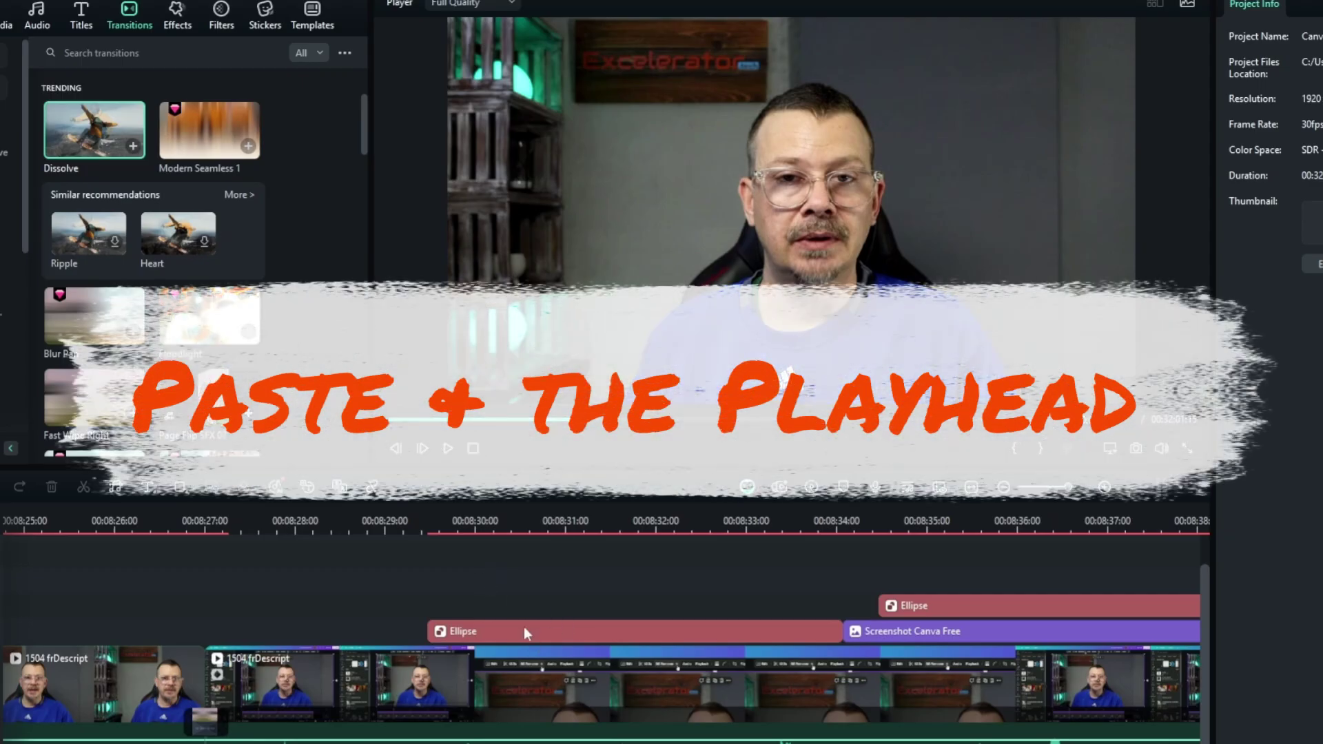
Copy the Ellipse clip and paste it onto the empty track above at 00:08:02:01.
left_click(525, 630)
left_click(568, 522)
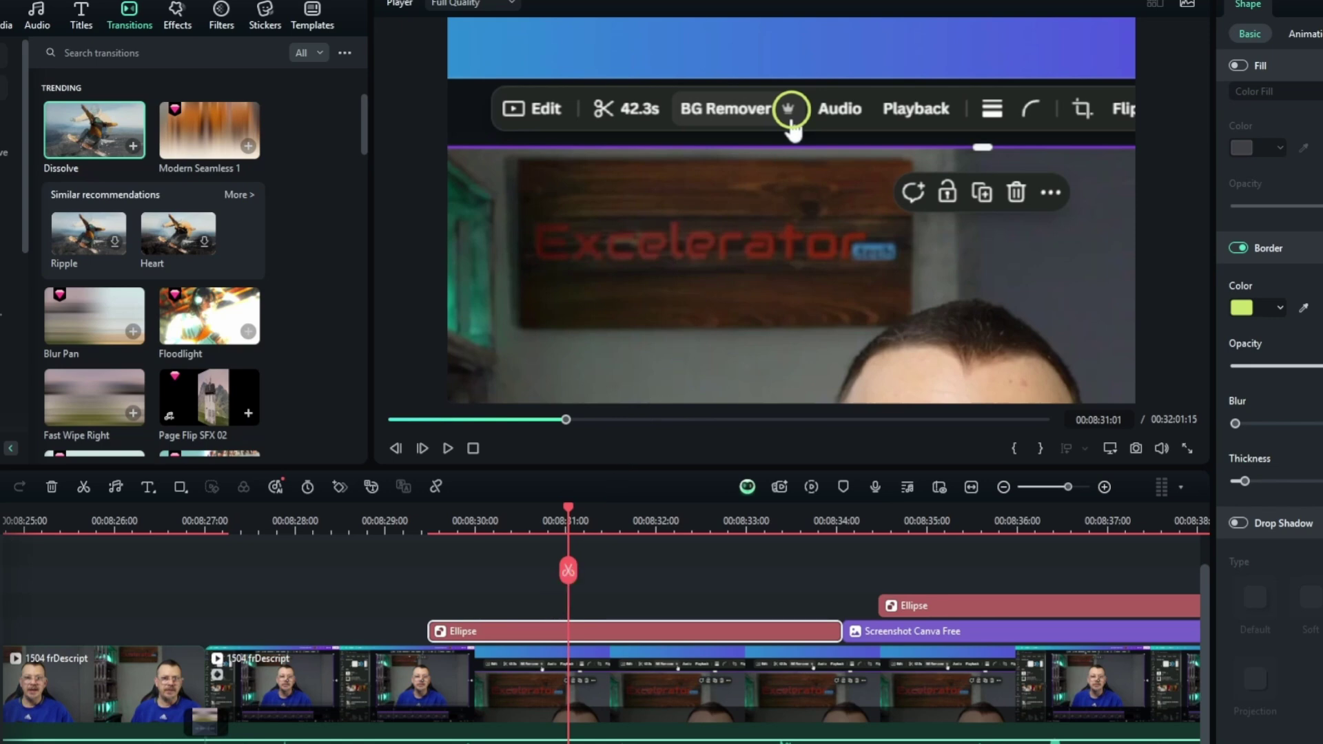
scroll(599, 620, "left", 10)
left_click(436, 525)
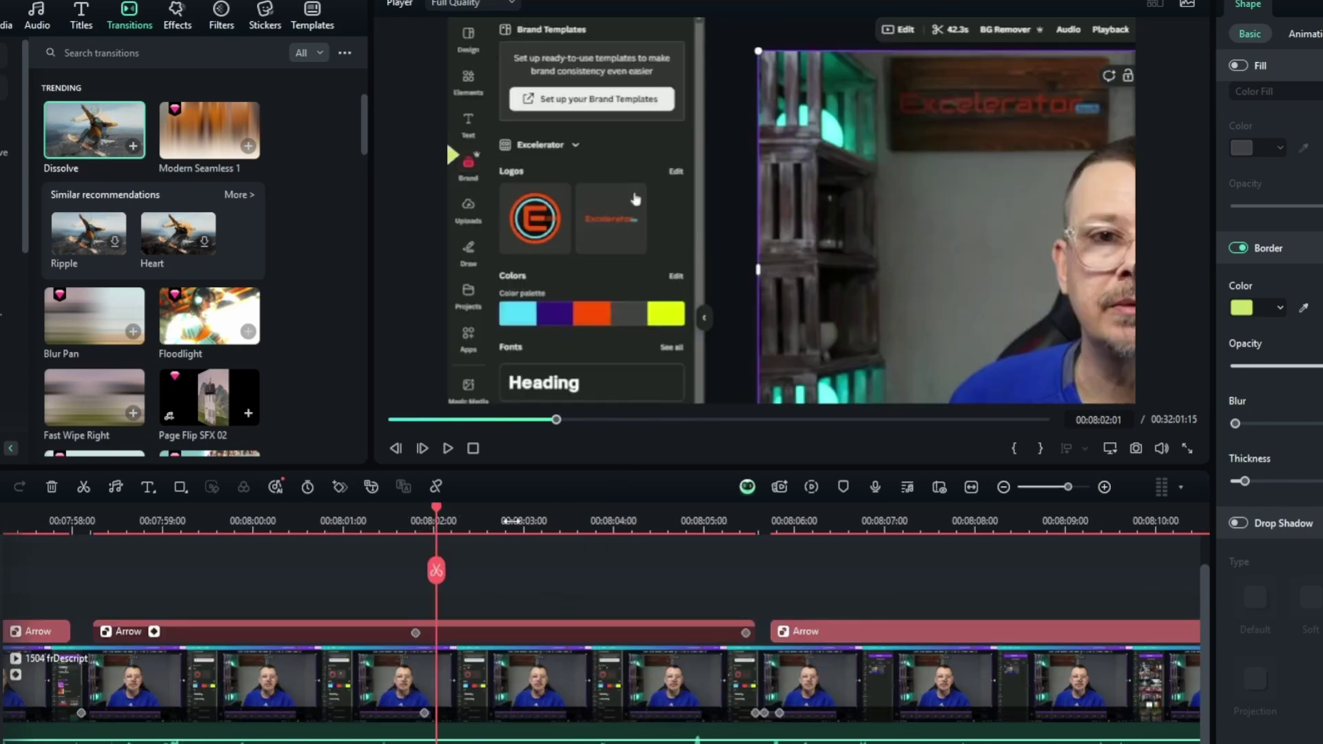
left_click(448, 597)
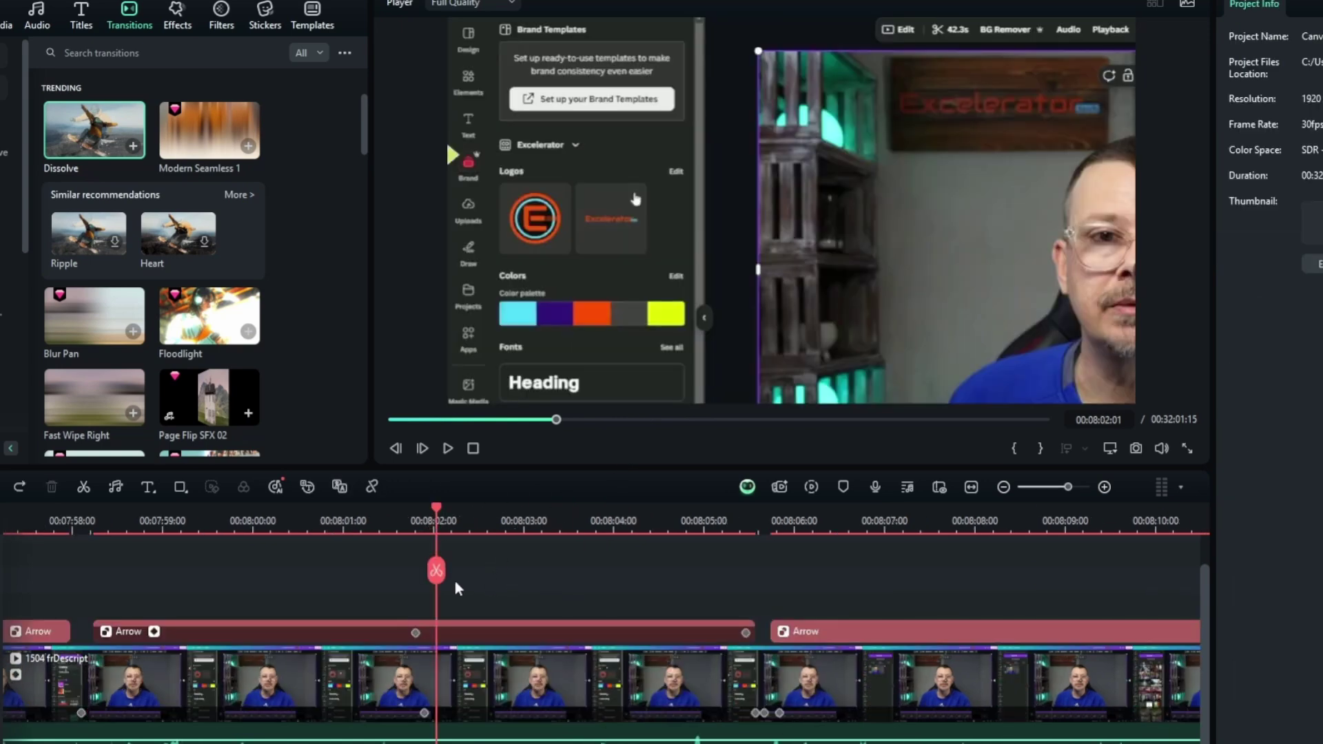
right_click(447, 605)
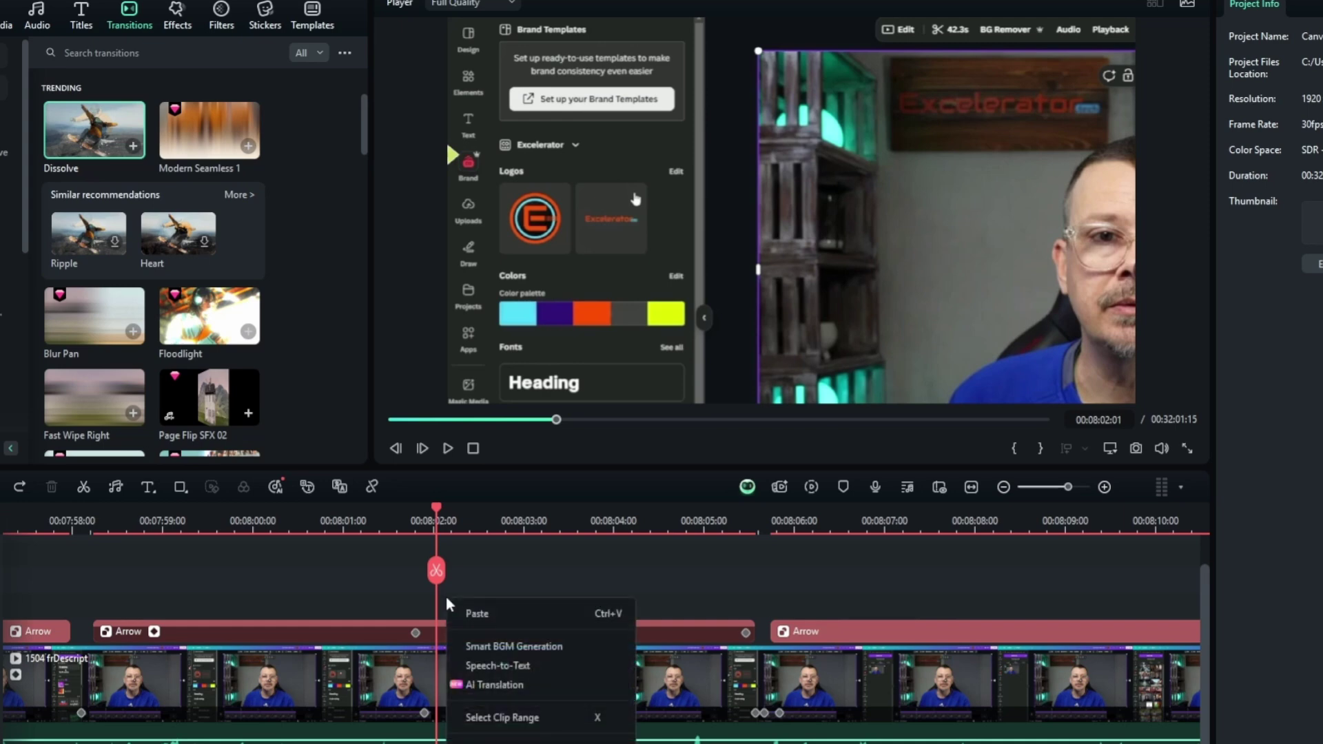
left_click(473, 613)
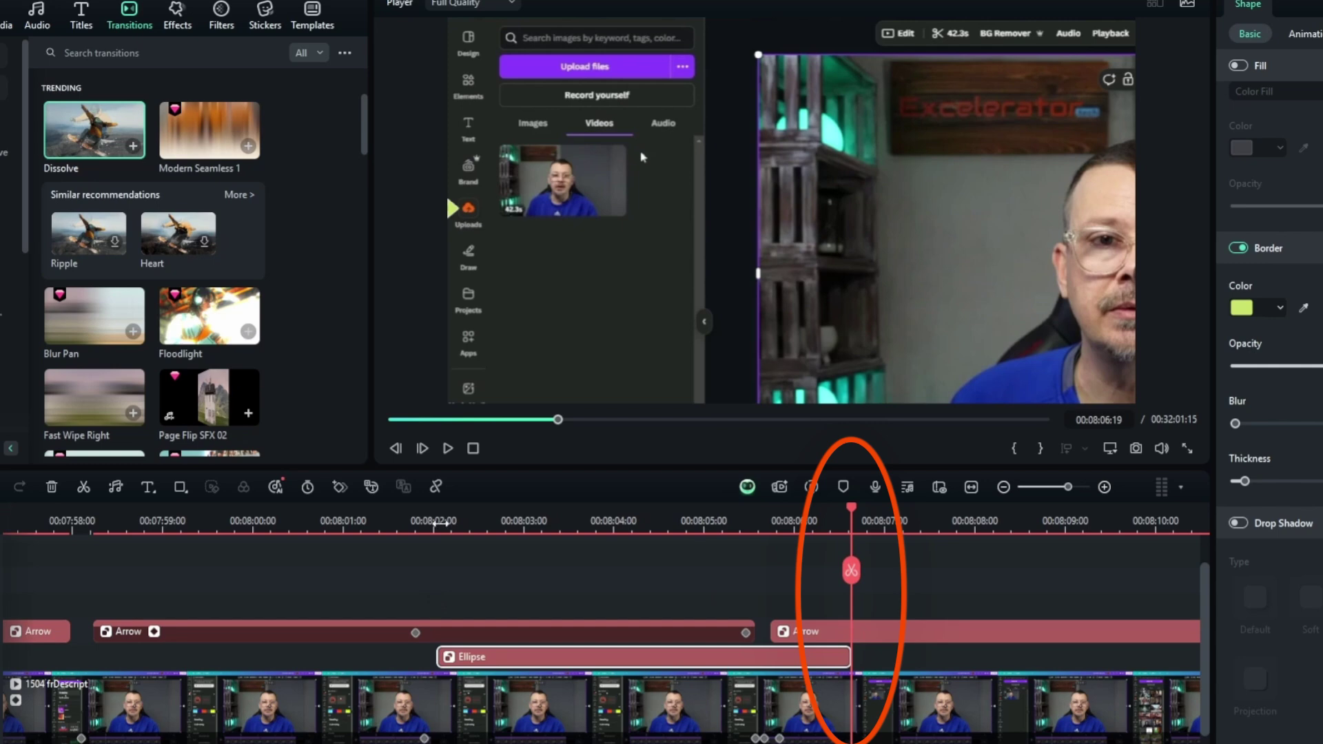
left_click(436, 510)
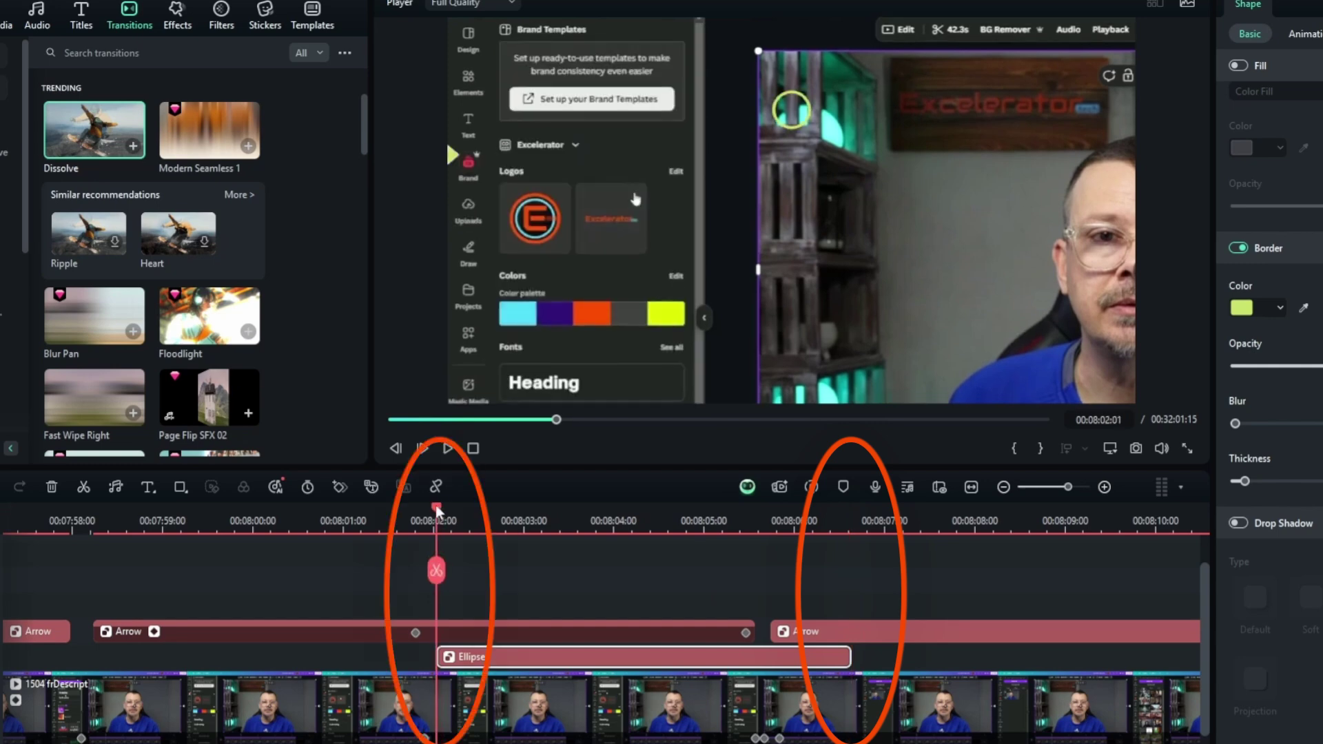
left_click(554, 517)
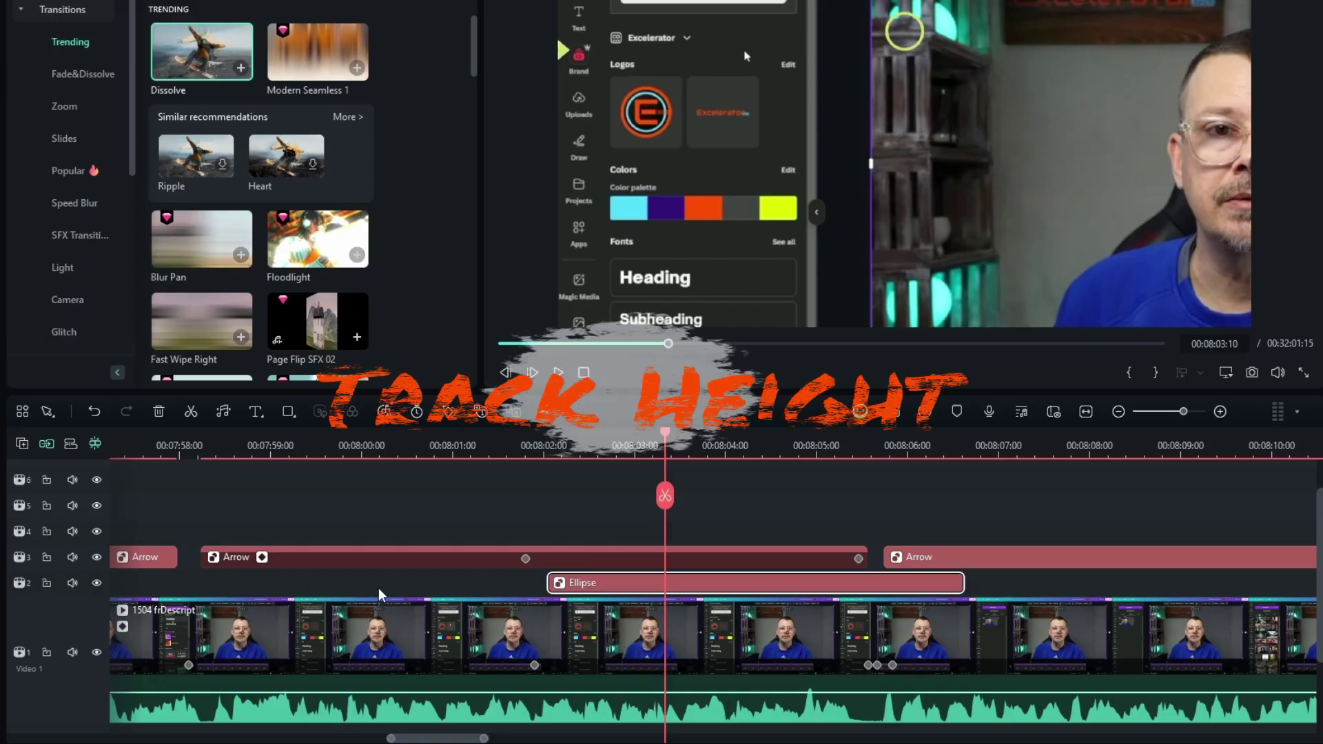
Set all timeline tracks to Big height via Adjust Track Height.
scroll(377, 561, "down", 2)
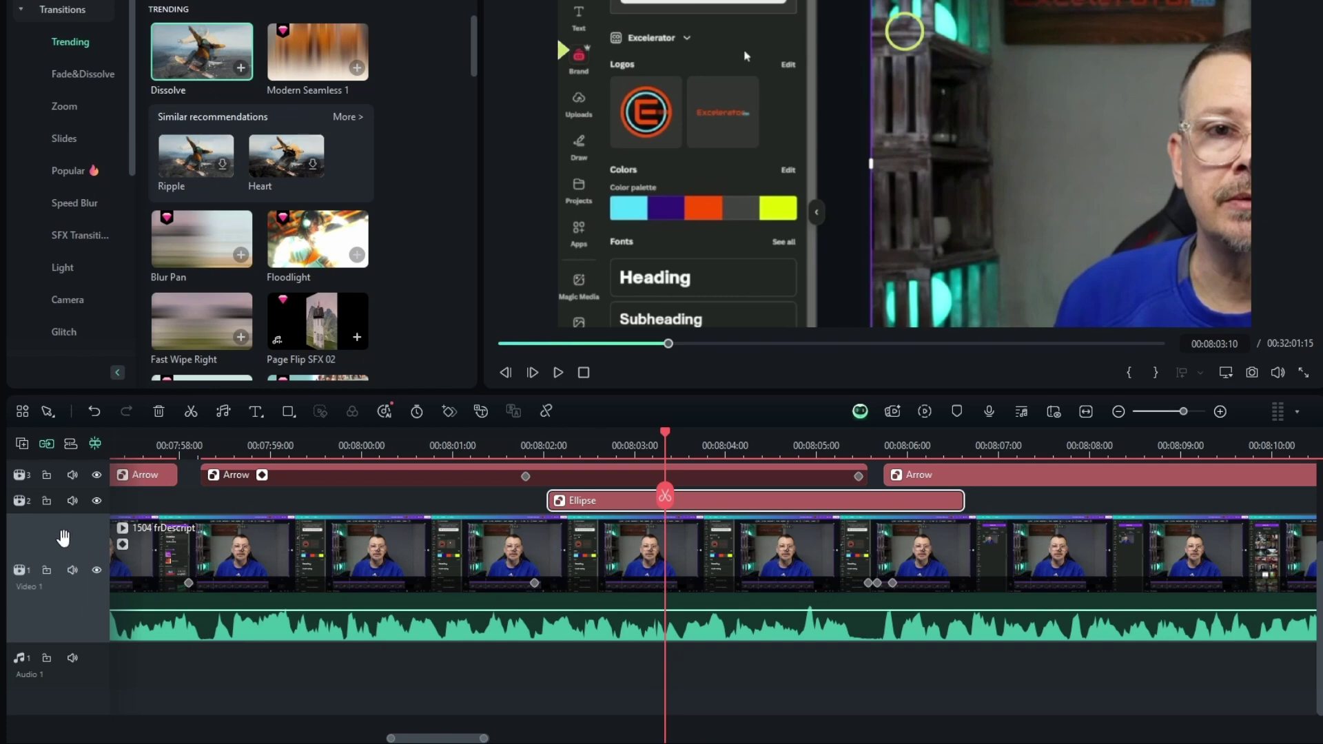
right_click(54, 535)
mouse_move(112, 673)
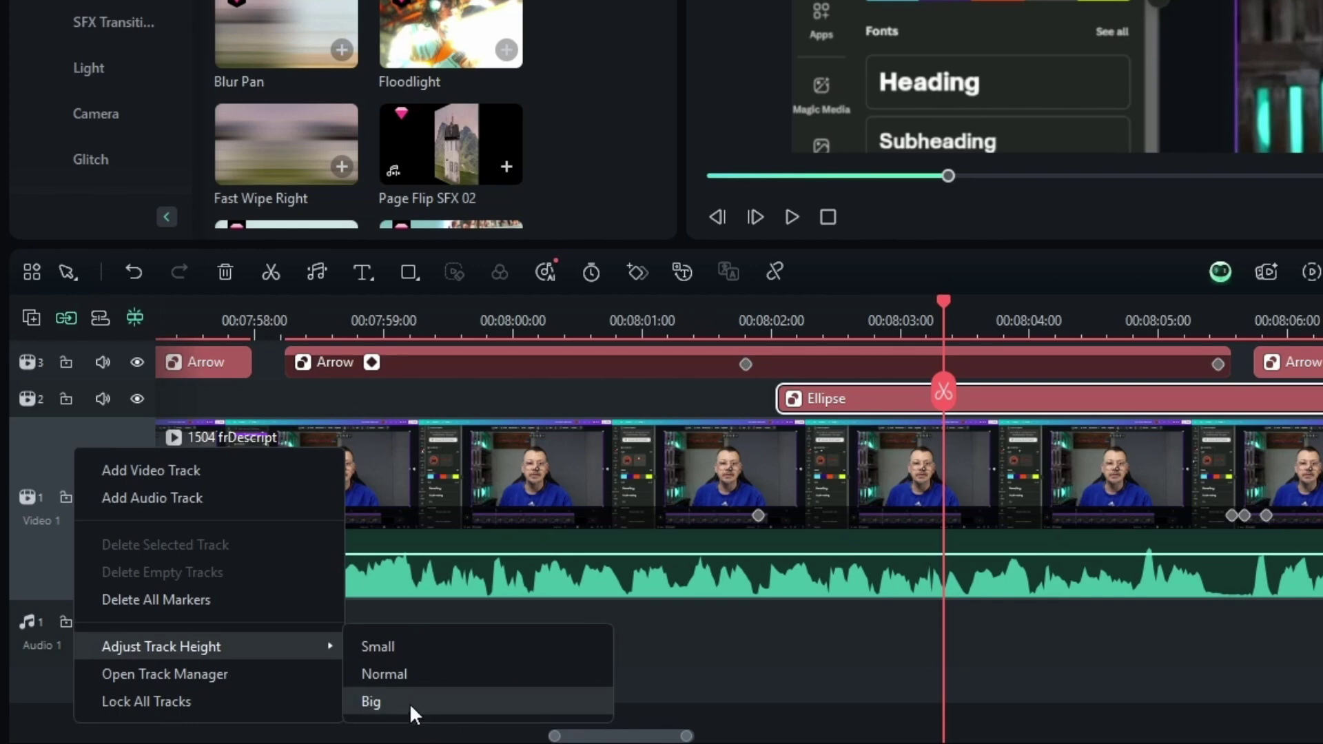
left_click(371, 701)
scroll(562, 510, "down", 5)
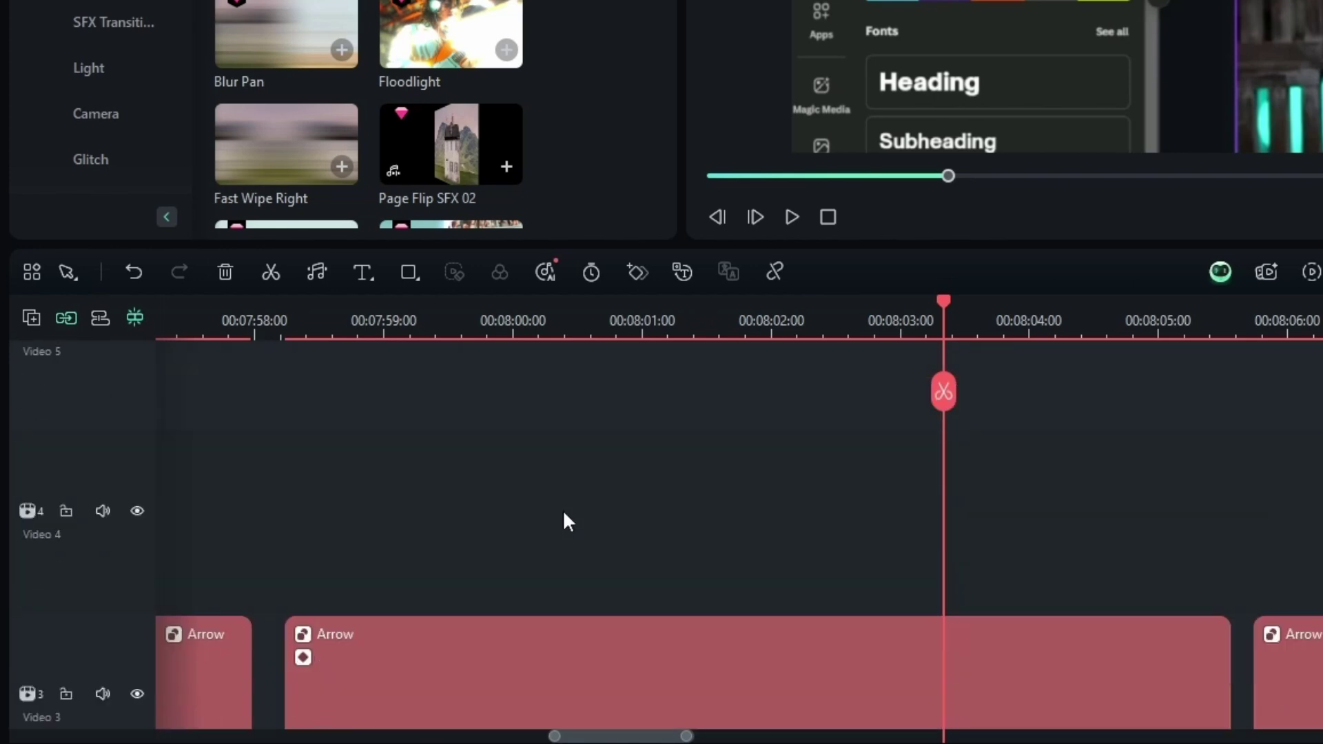
scroll(562, 510, "down", 6)
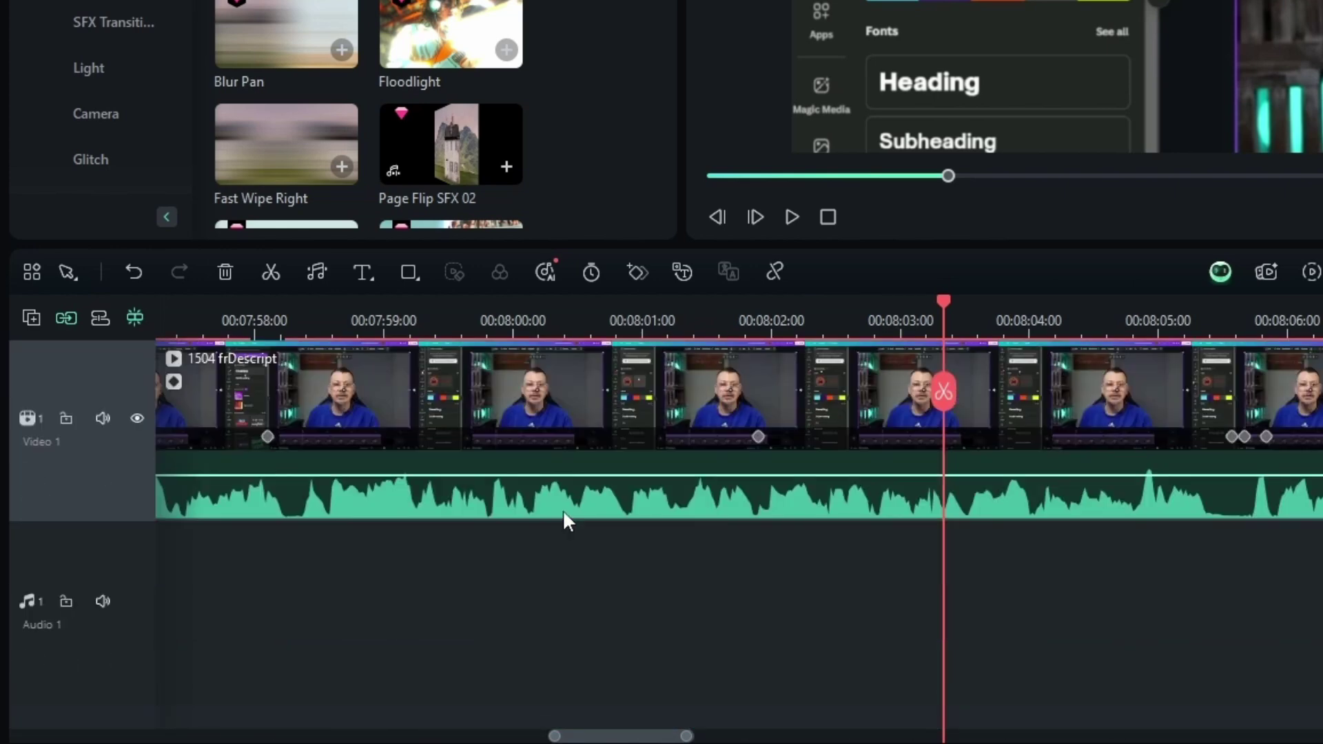
Shrink all tracks to Small height, then make the Video 1 track much taller.
right_click(107, 492)
mouse_move(305, 693)
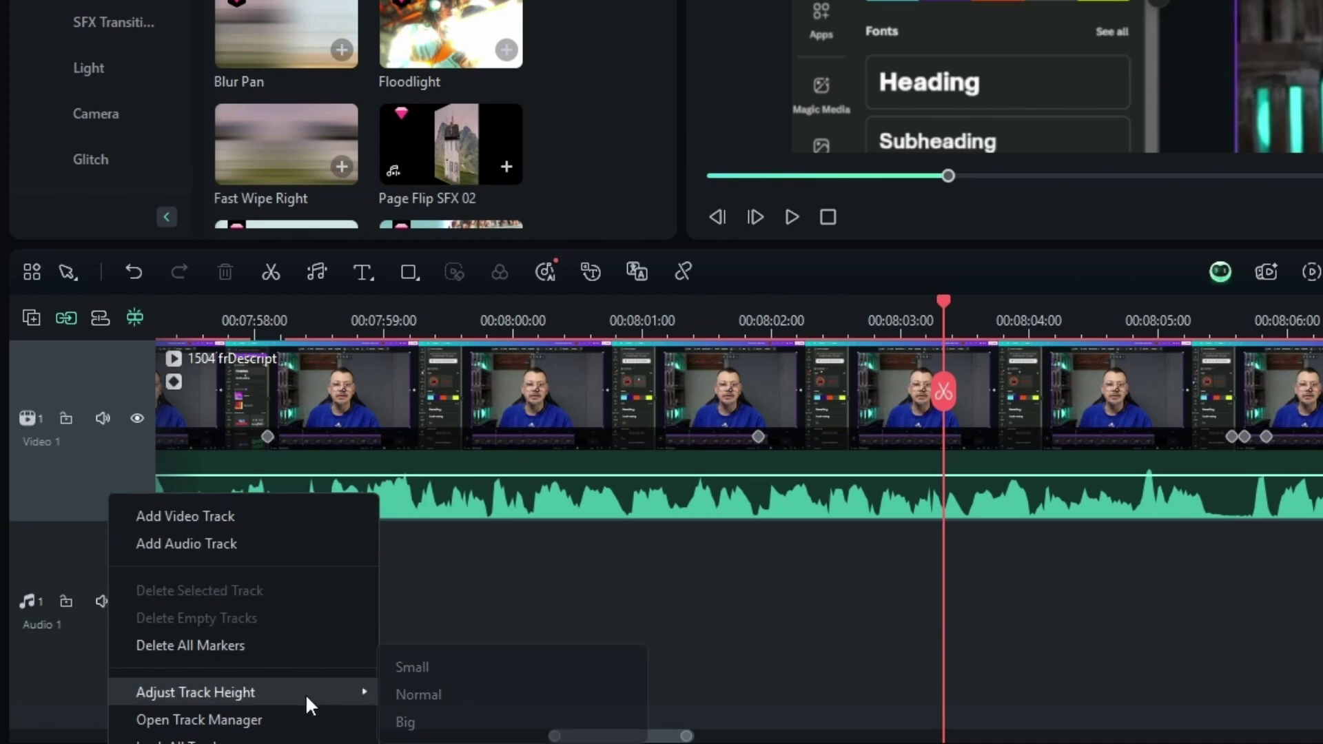
left_click(460, 672)
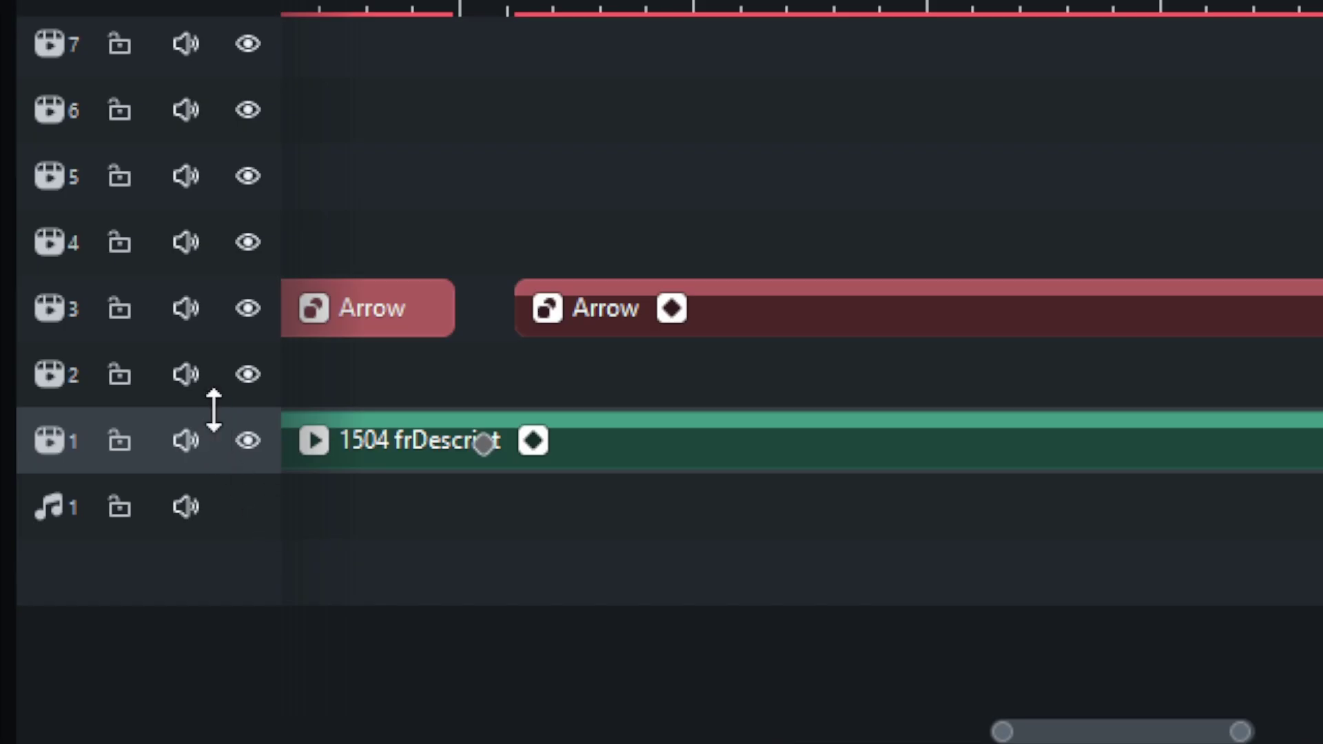
left_click_drag(214, 410, 224, 40)
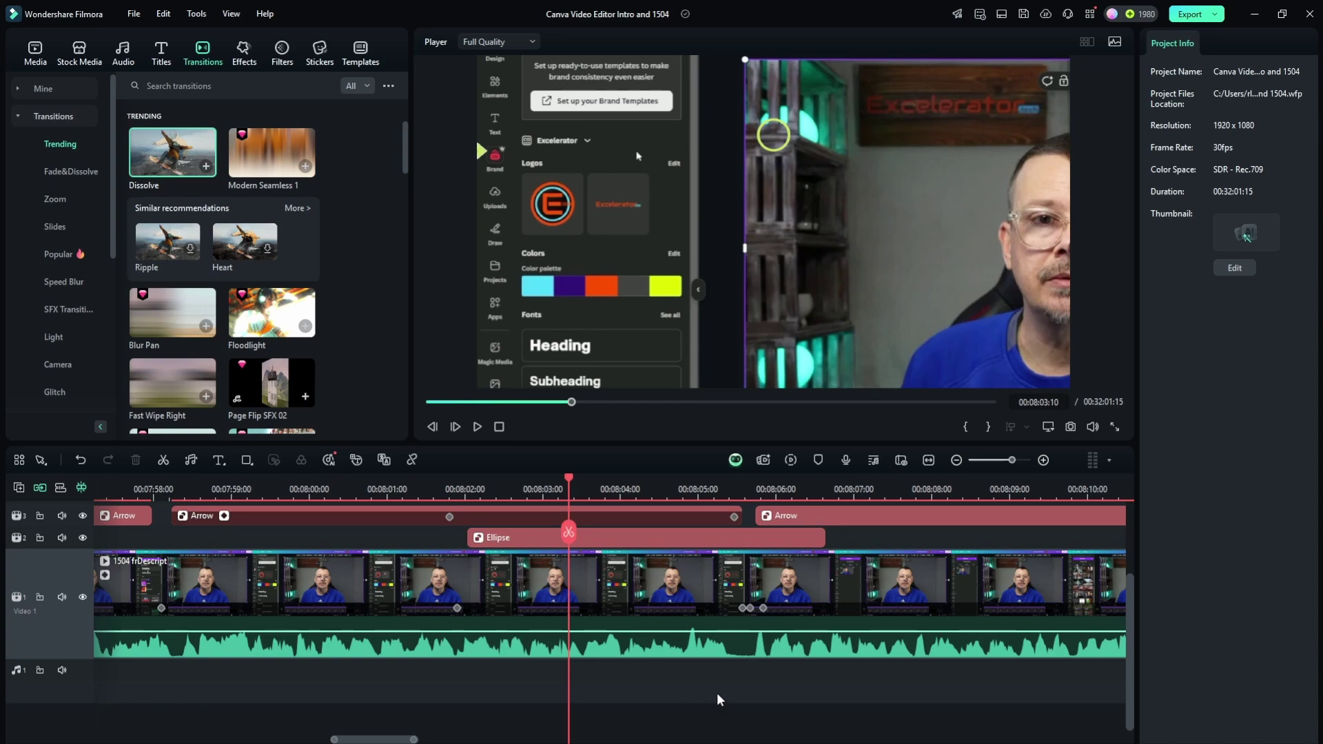
Move the playhead along the ruler and scroll to review the 1602 frDescript clips and upper-track overlays.
left_click(739, 481)
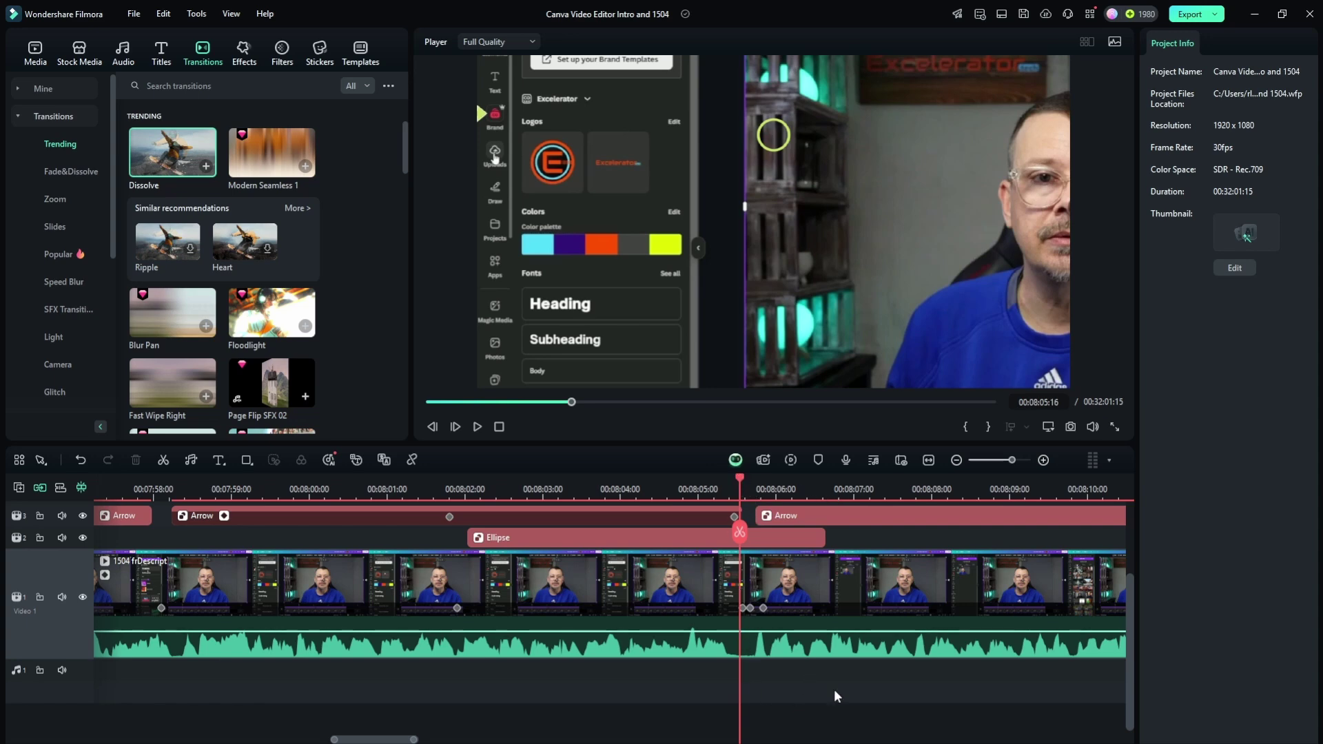
scroll(836, 694, "left", 5)
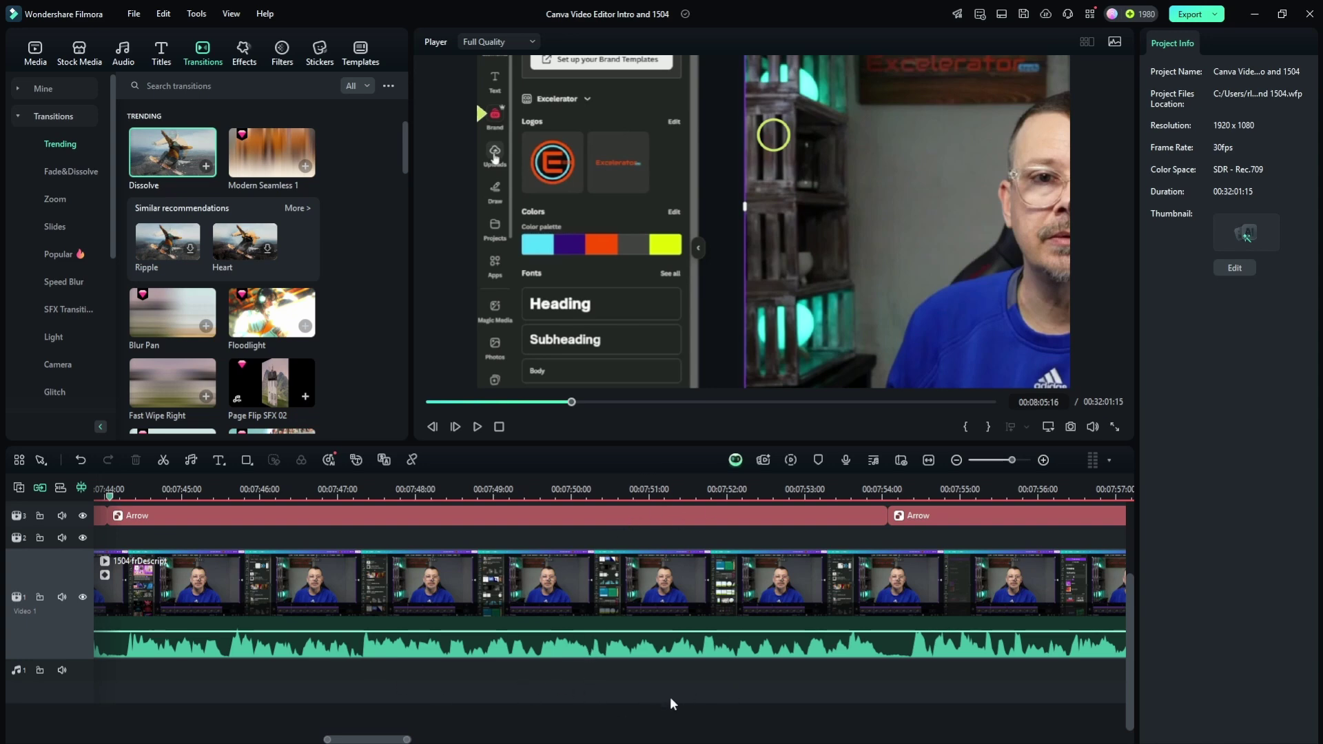
scroll(670, 697, "up", 2, "ctrl")
scroll(482, 688, "up", 2, "ctrl")
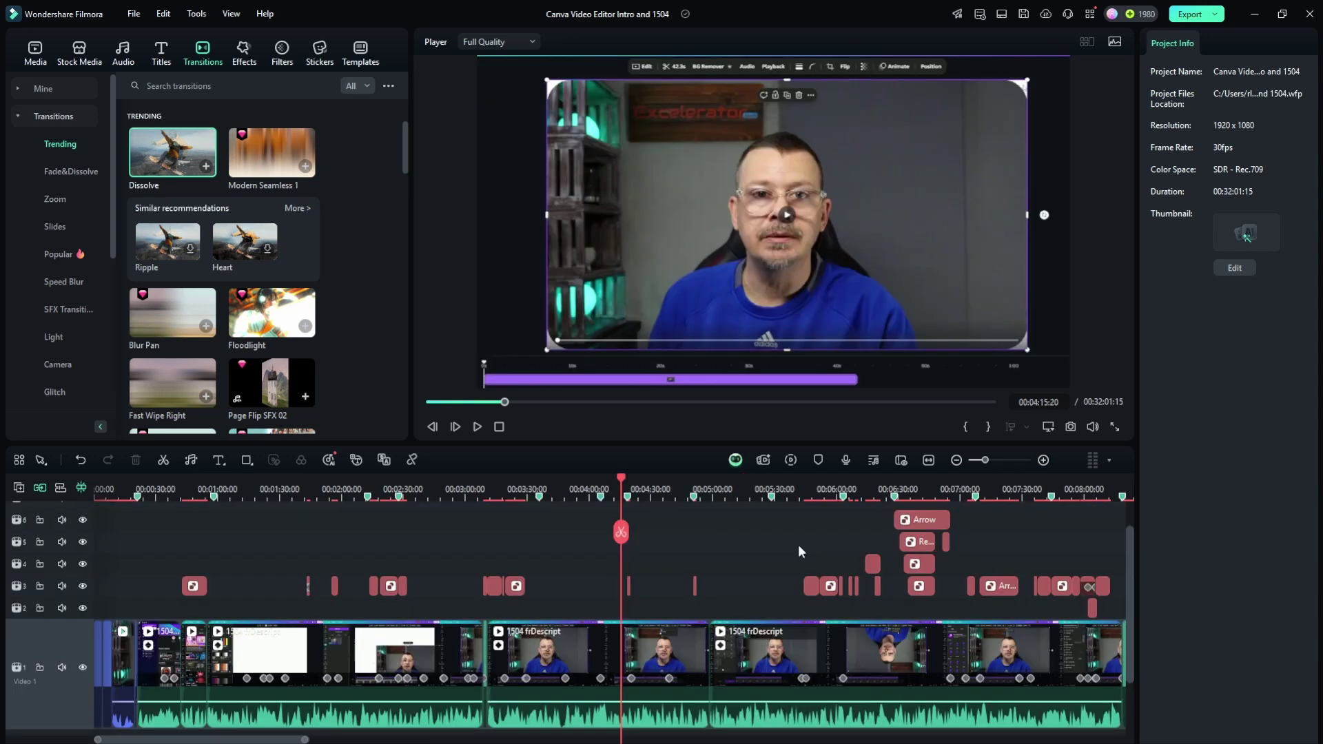
scroll(798, 545, "right", 5)
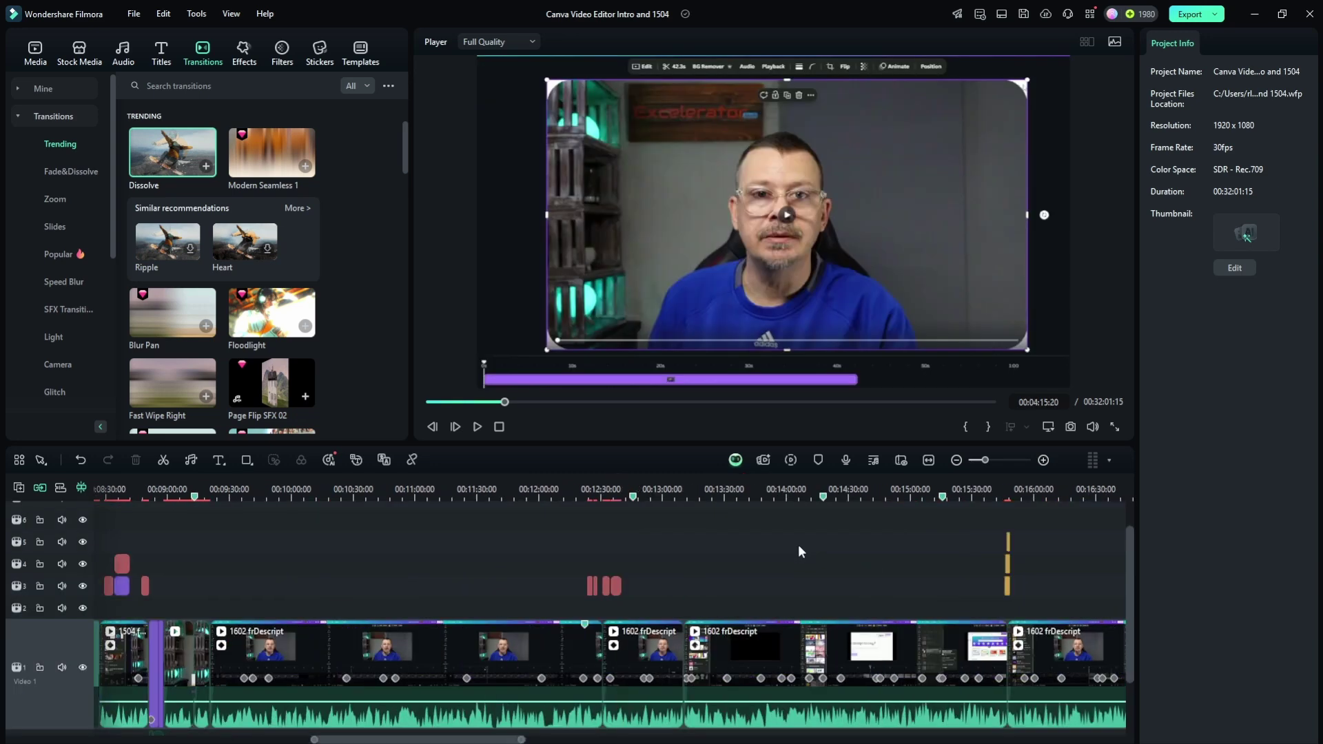